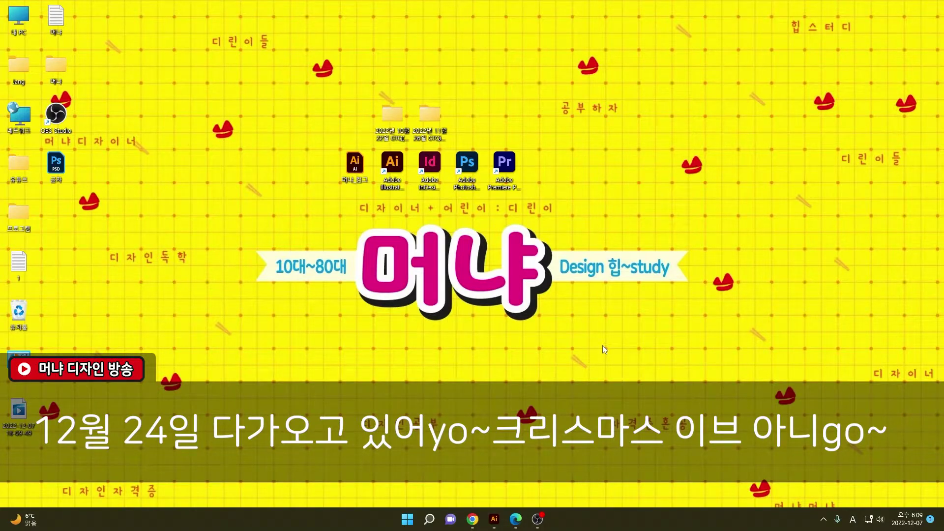
Step: Place Illustrator on the left half of the screen and Edge on the right half
click(499, 519)
click(516, 519)
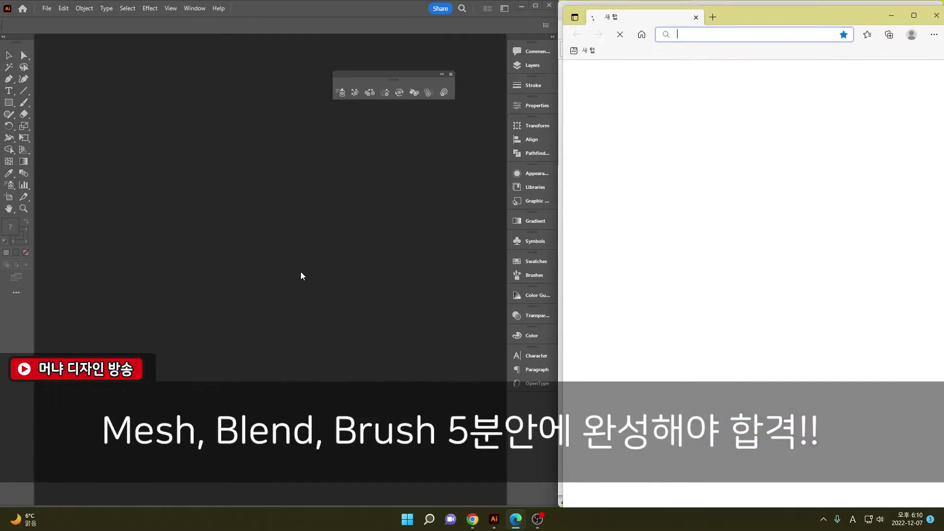
Step: Close the empty Edge tab and create a 210 × 297 mm CMYK document named 3
click(936, 15)
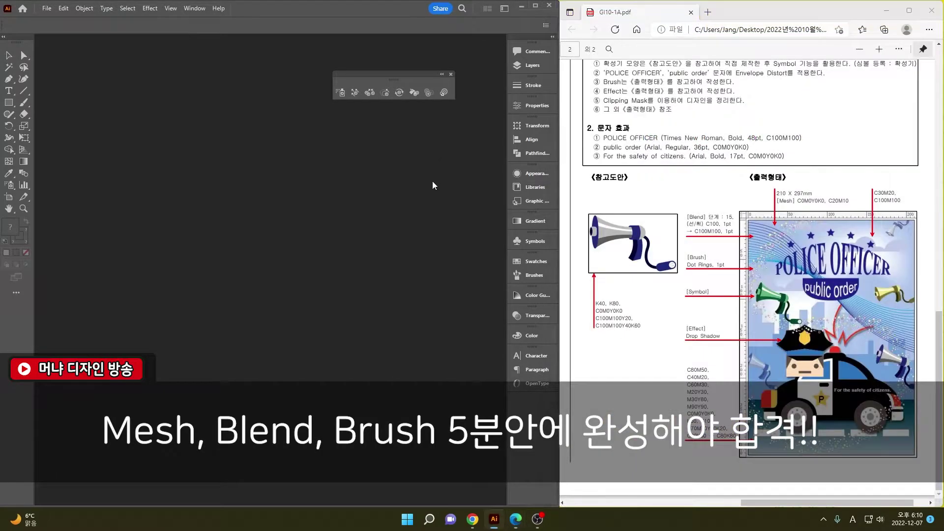
key(ctrl+n)
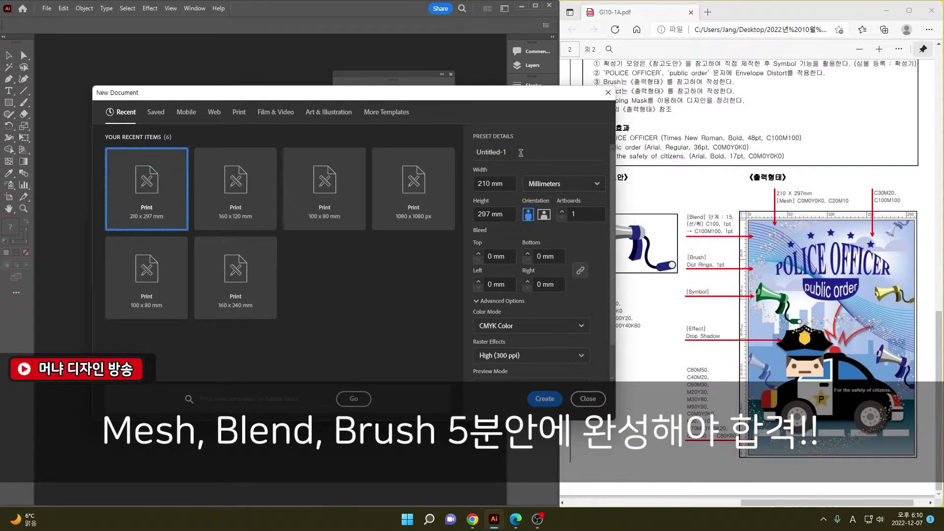
click(520, 152)
text(3)
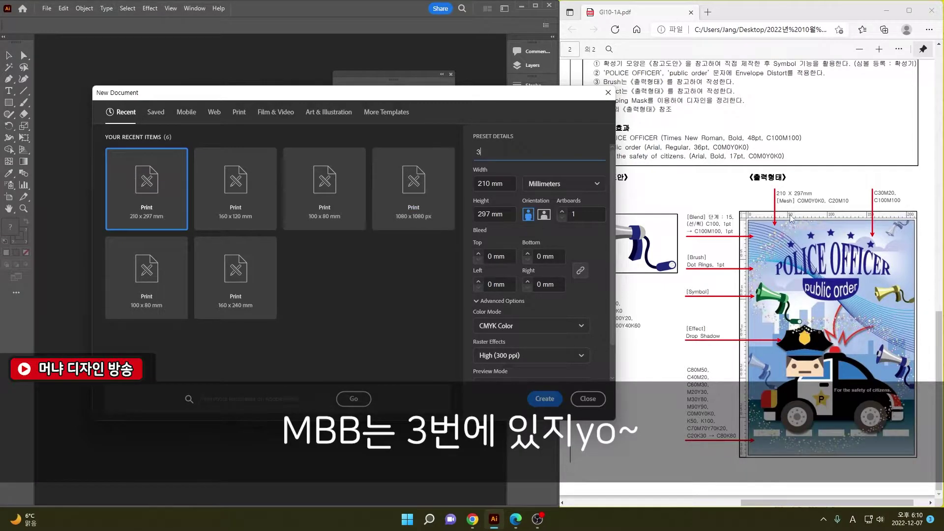
scroll(791, 218, up, 3)
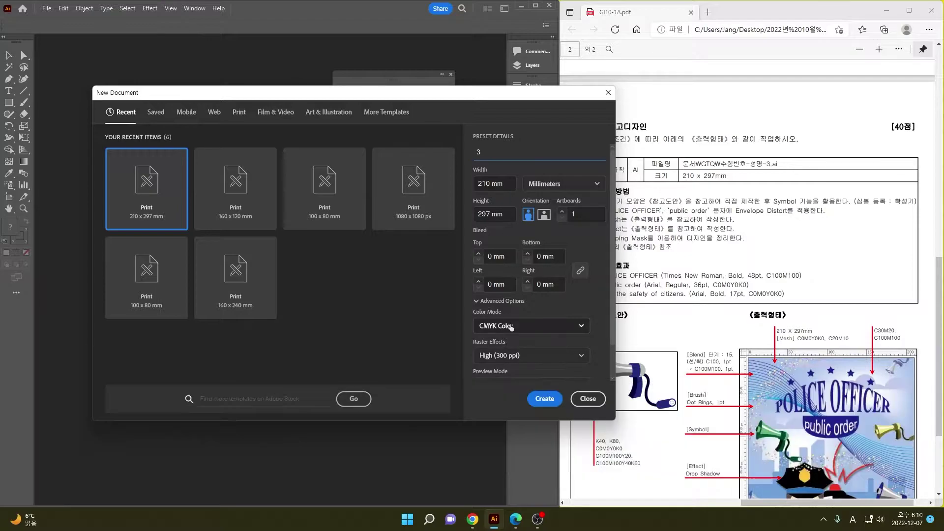
scroll(517, 355, down, 1)
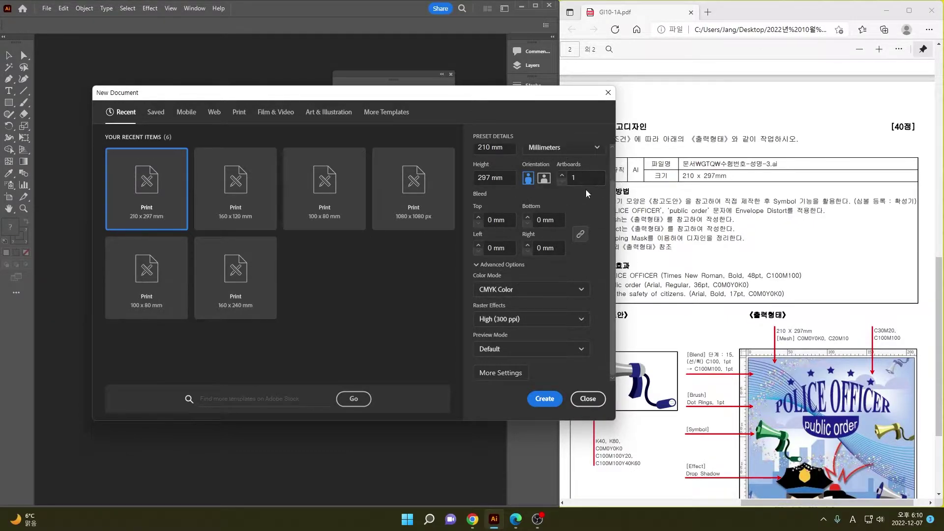
scroll(585, 197, up, 1)
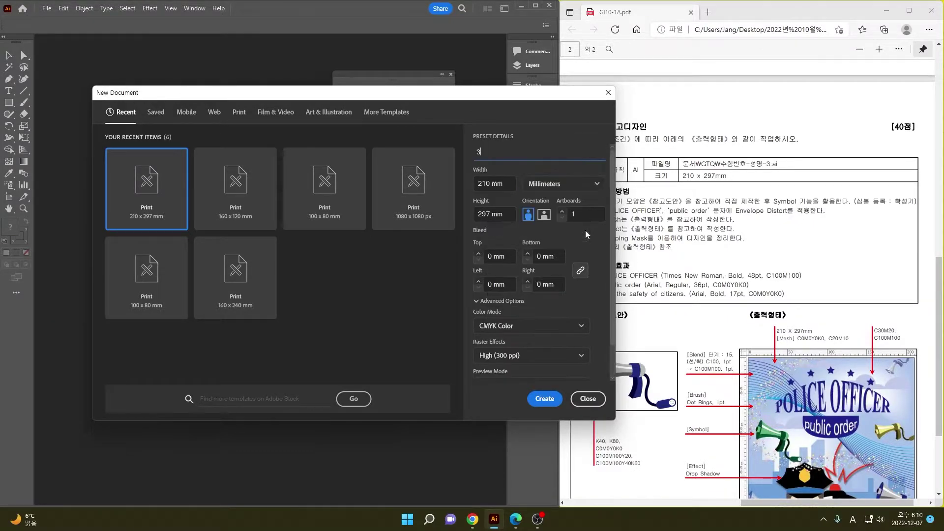
click(559, 399)
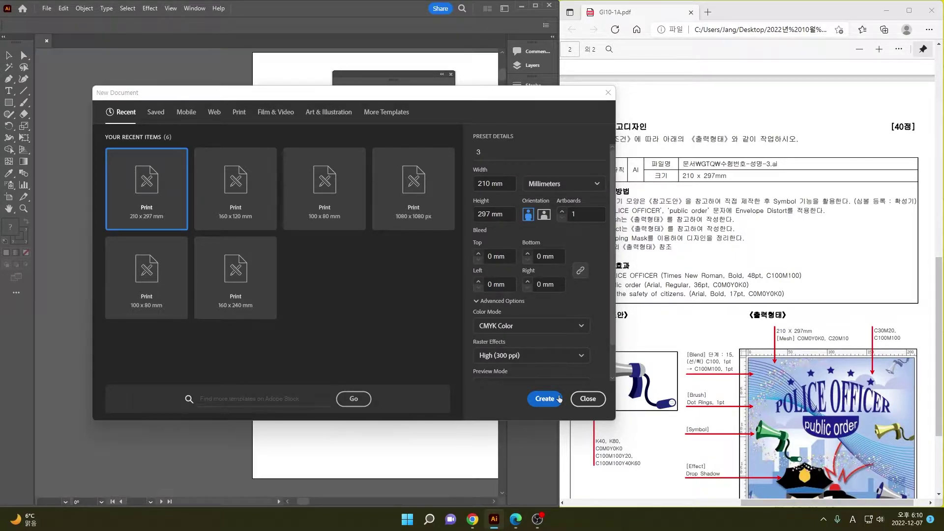
Step: Check the size spec in the PDF and draw a 210 × 297 mm rectangle
scroll(750, 388, down, 3)
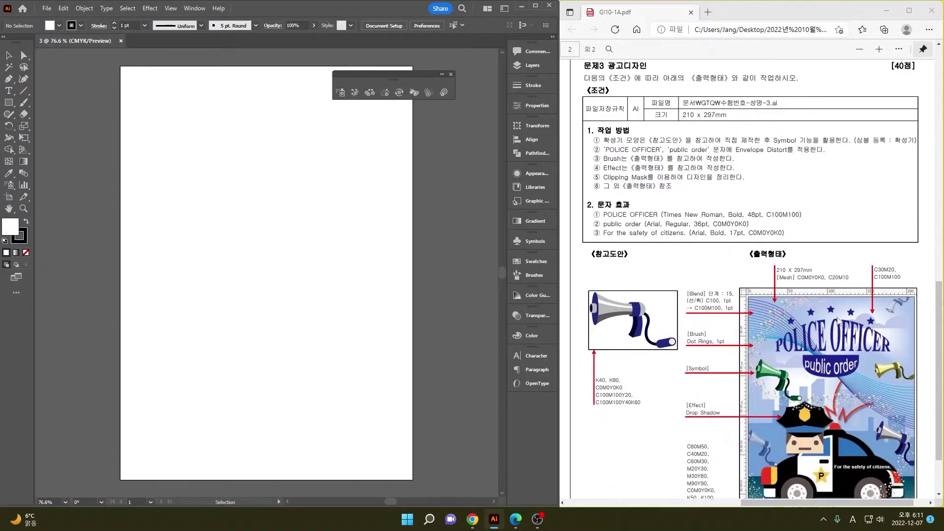
ctrl+scroll(868, 188, up, 2)
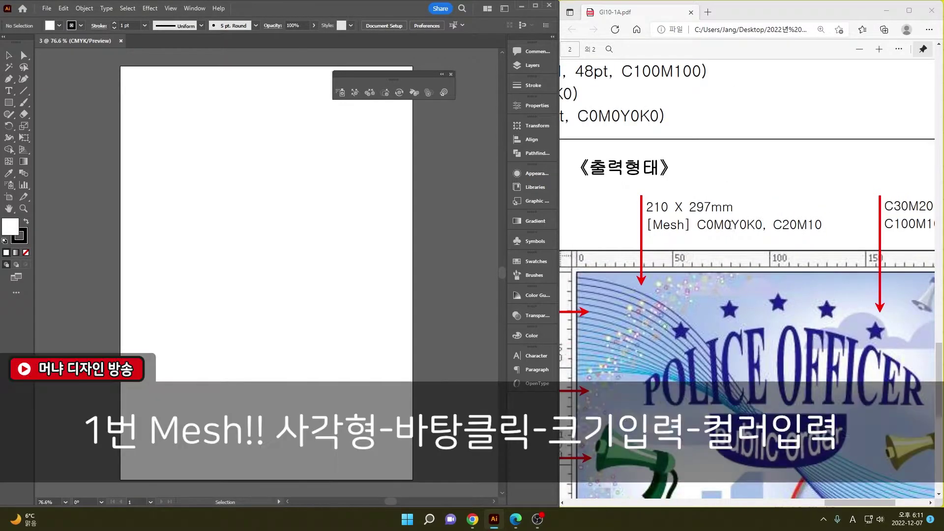
ctrl+scroll(742, 247, up, 2)
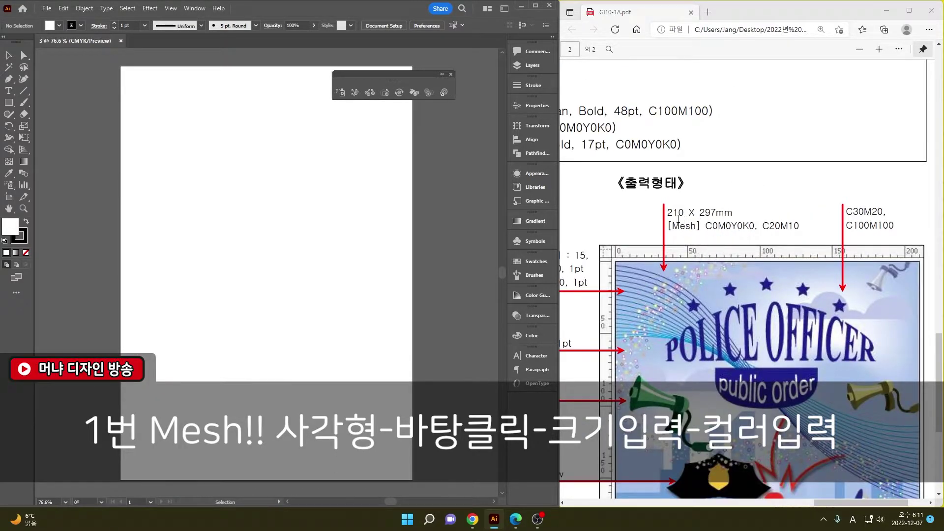
drag(666, 212, 800, 227)
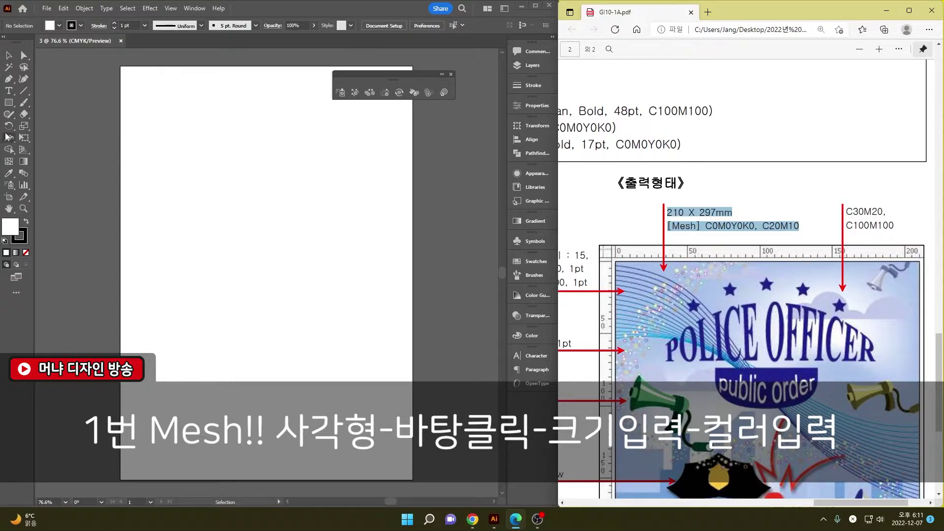
click(8, 104)
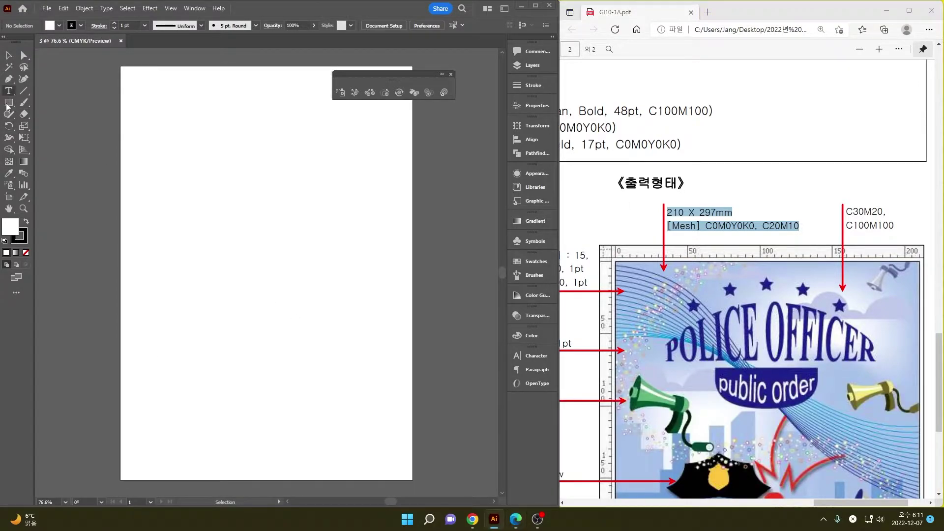
click(8, 104)
click(249, 151)
text(21)
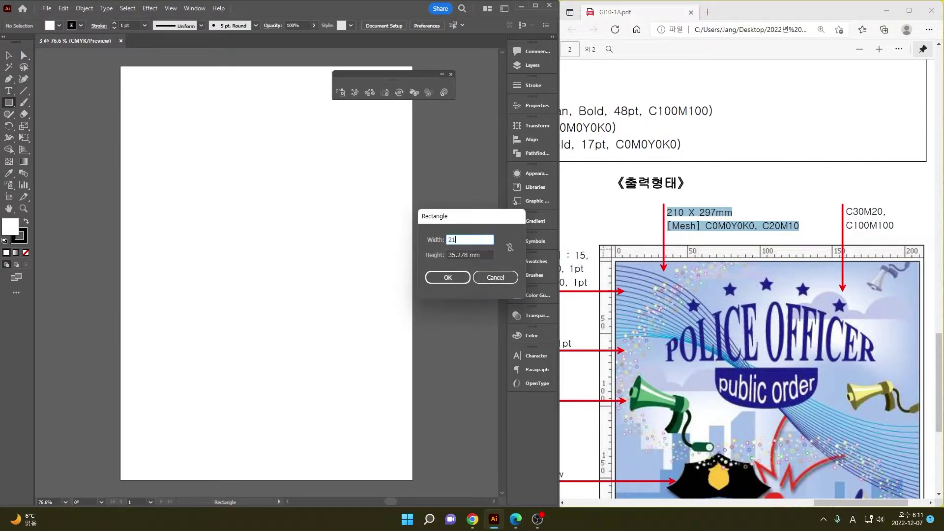
text(0)
key(Tab)
text(297)
key(Return)
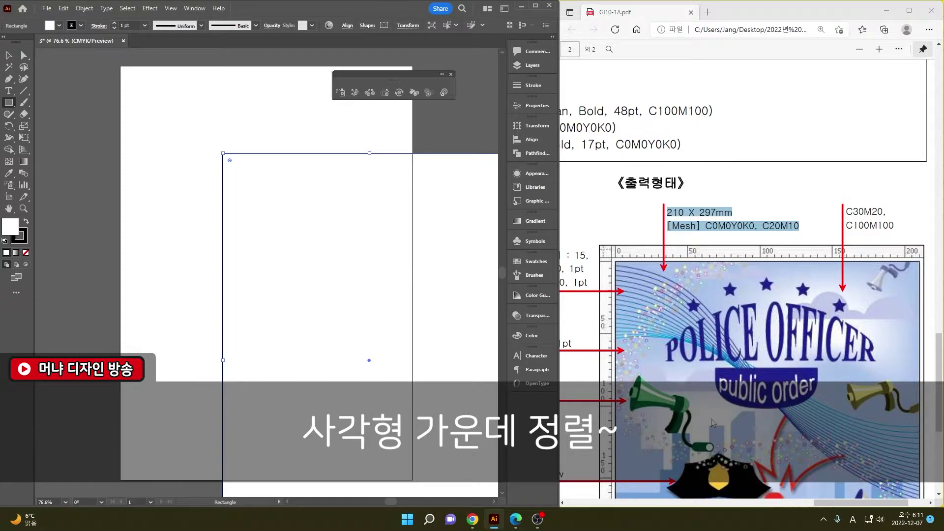
Step: Fill the rectangle with pale blue C20 M10 Y0 K0
click(58, 26)
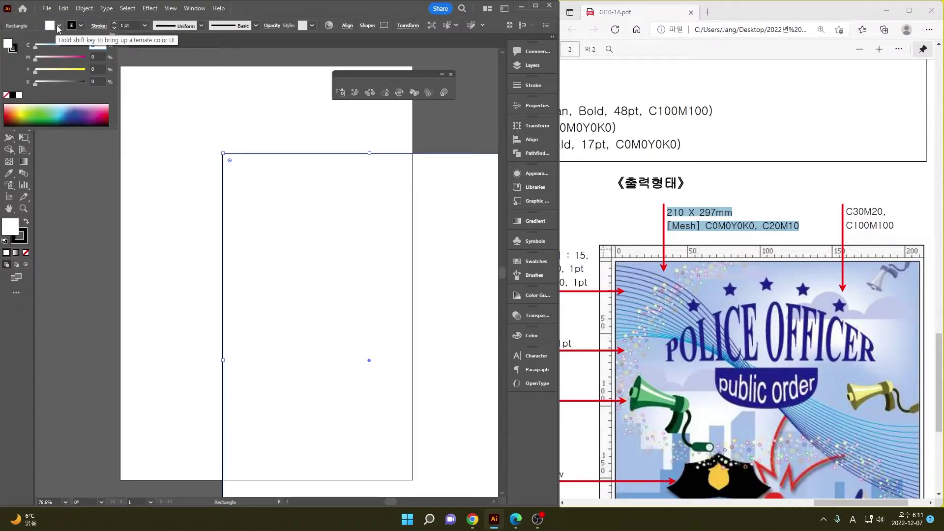
text(20)
key(Tab)
key(Tab)
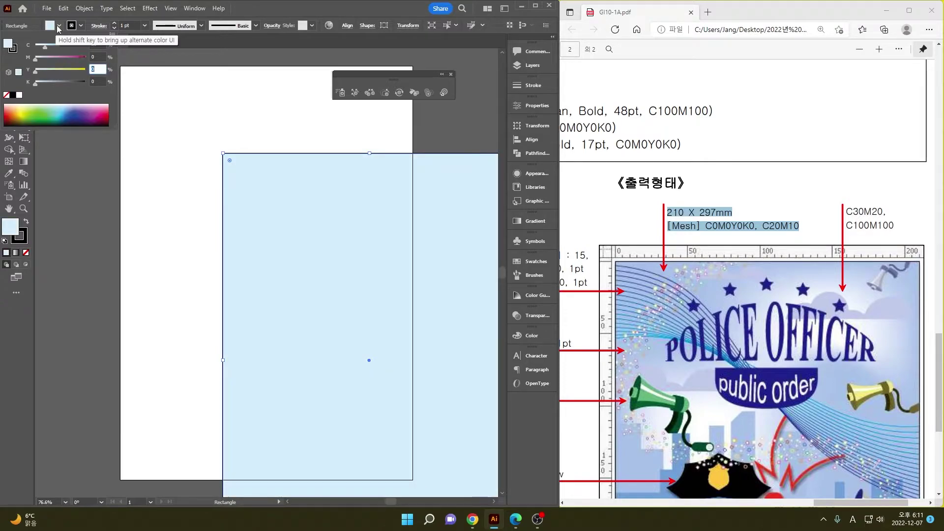
text(10)
key(Tab)
key(Tab)
key(Tab)
key(Return)
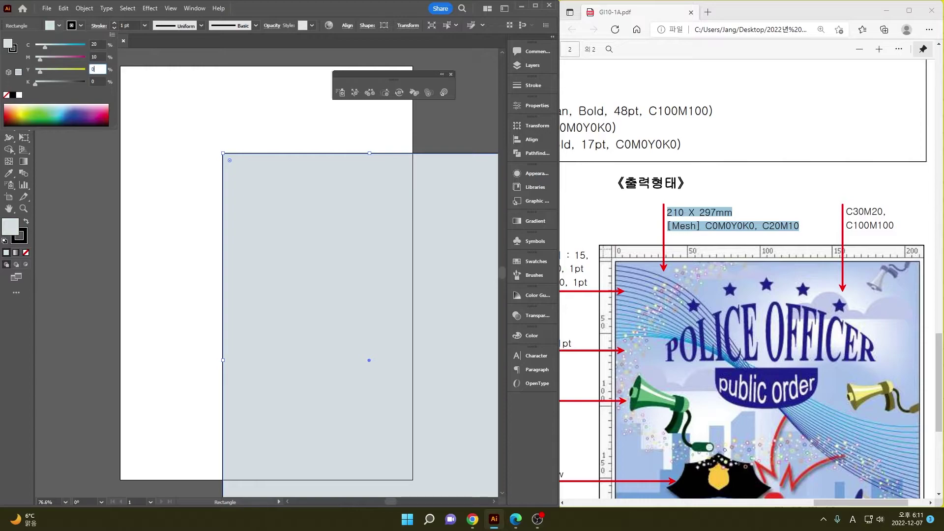
click(58, 26)
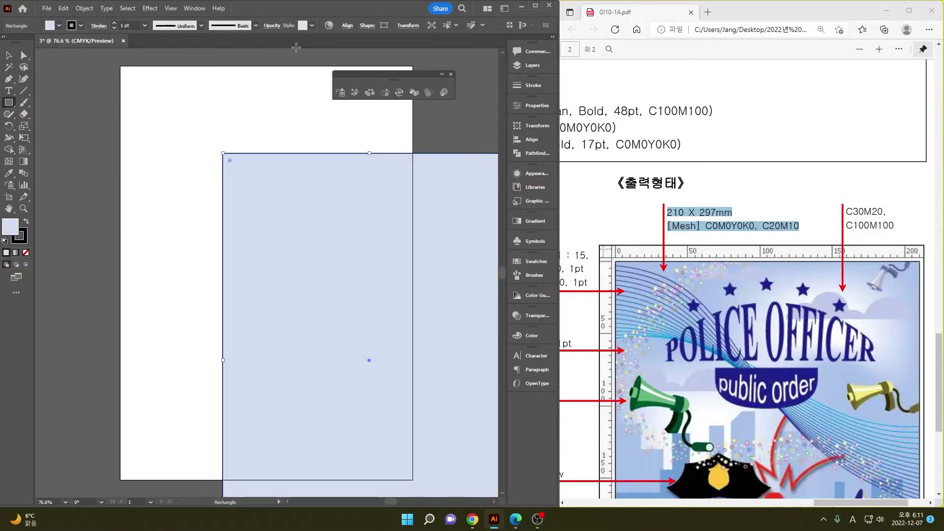
Step: Centre the rectangle horizontally and vertically on the artboard, then deselect it
click(347, 25)
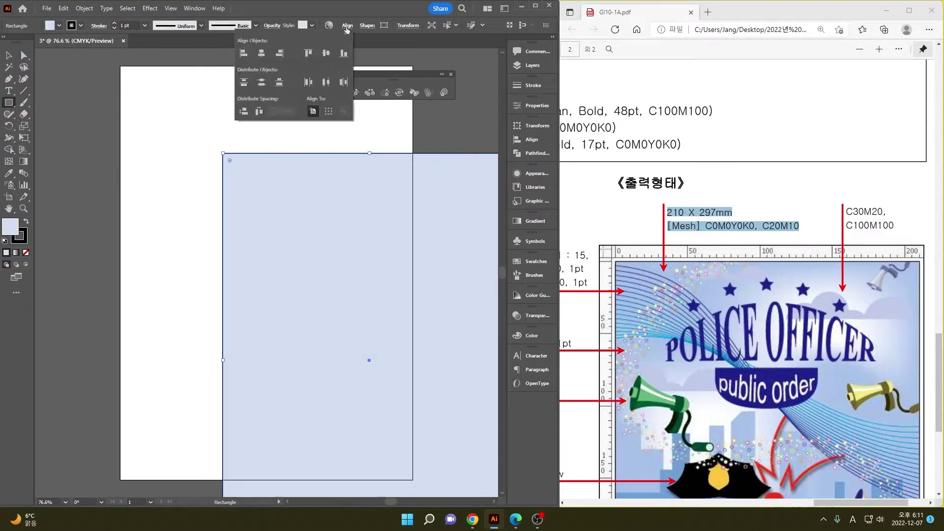
click(261, 53)
click(326, 55)
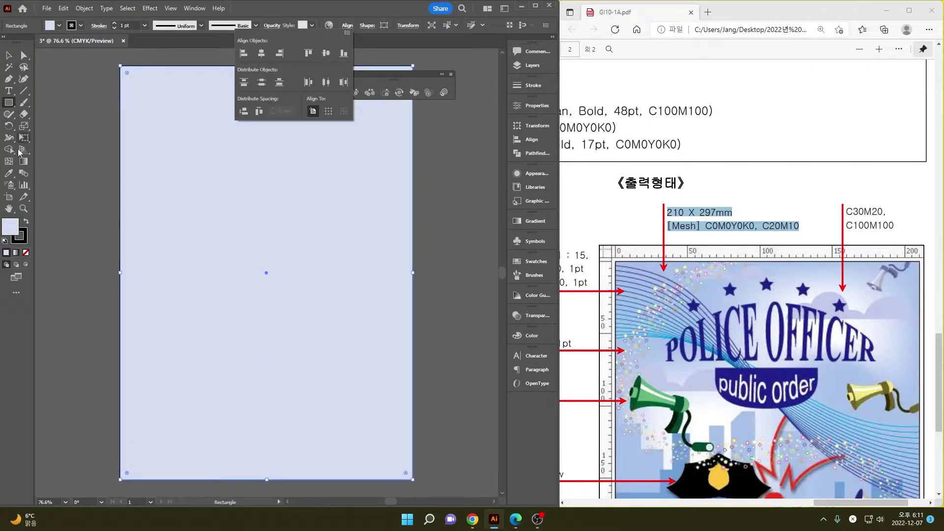
click(60, 124)
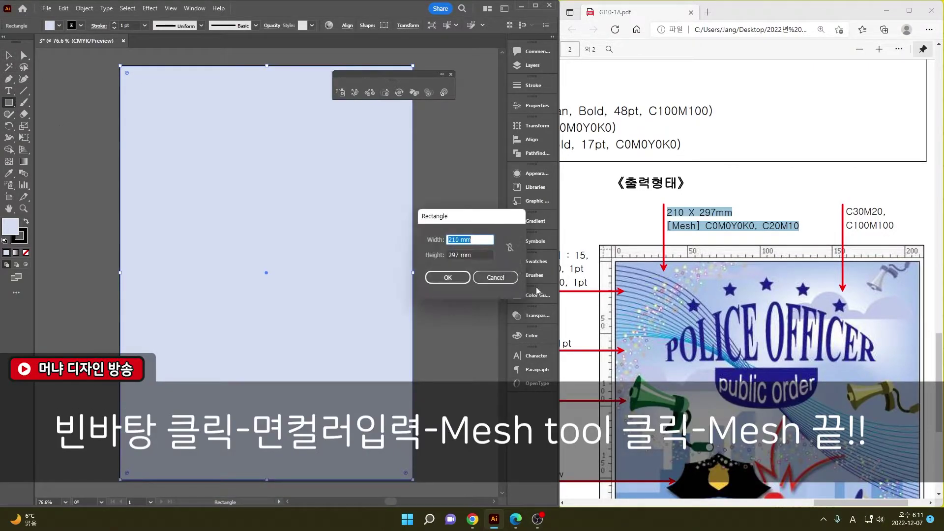
key(Escape)
click(13, 55)
click(48, 90)
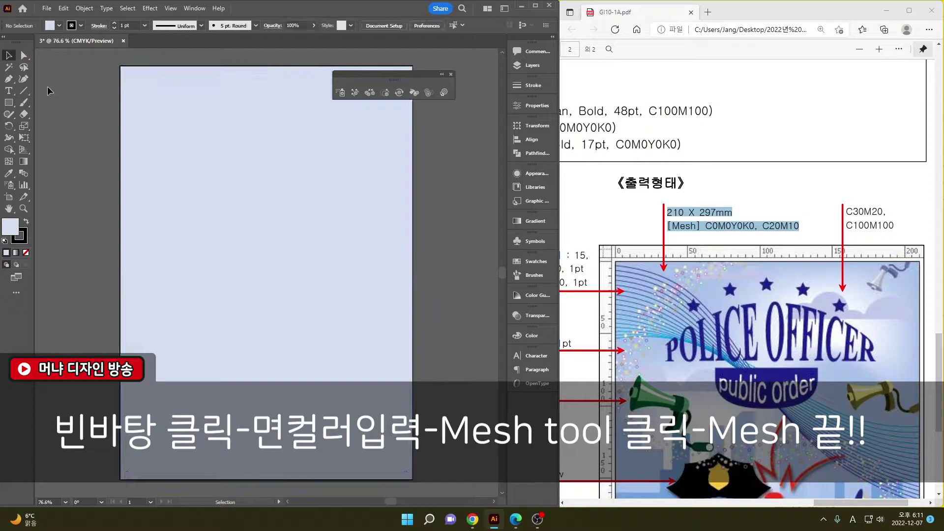
Step: With the Mesh tool and a white C0 M0 Y0 K0 fill, add two mesh points in the upper background
click(7, 162)
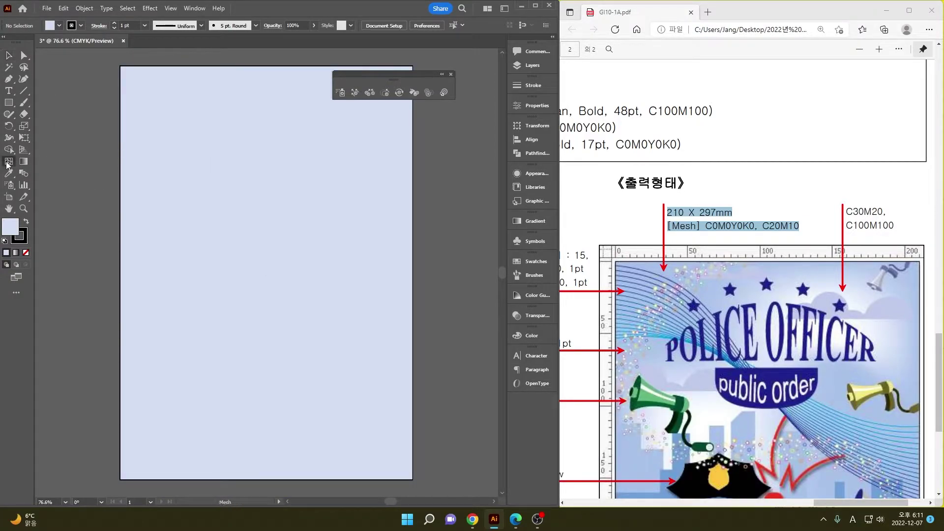
shift+click(57, 28)
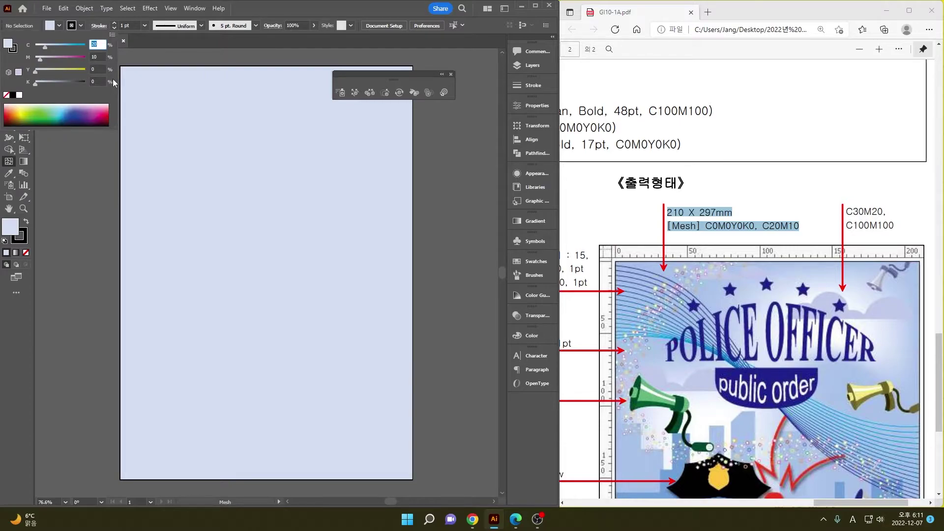
text(0)
key(Return)
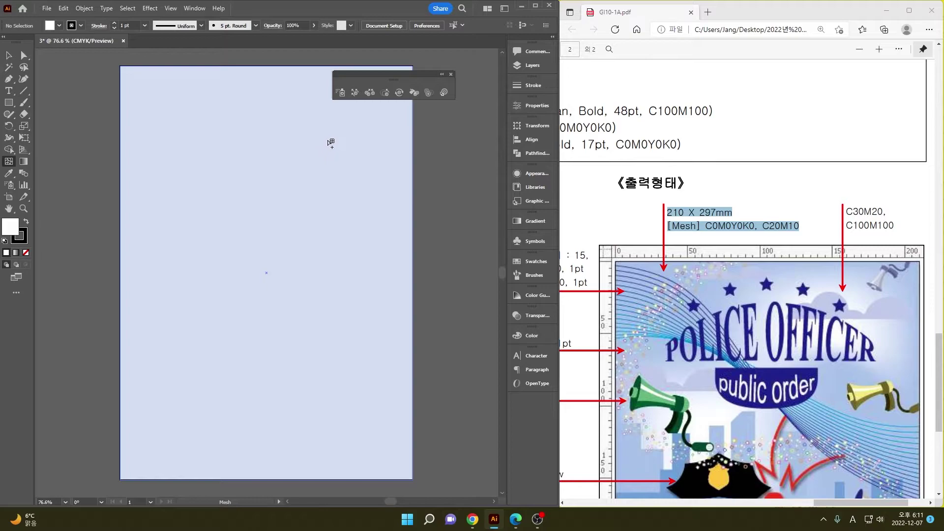
click(331, 122)
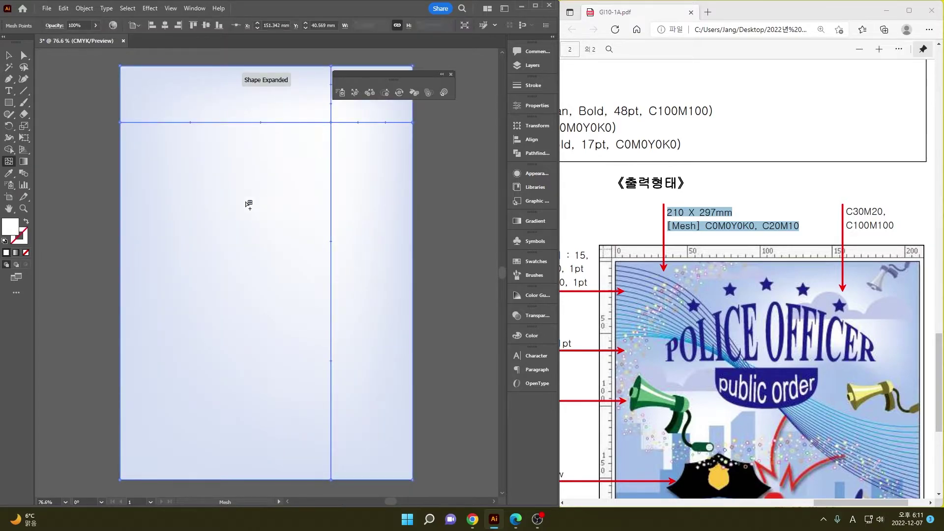
click(213, 196)
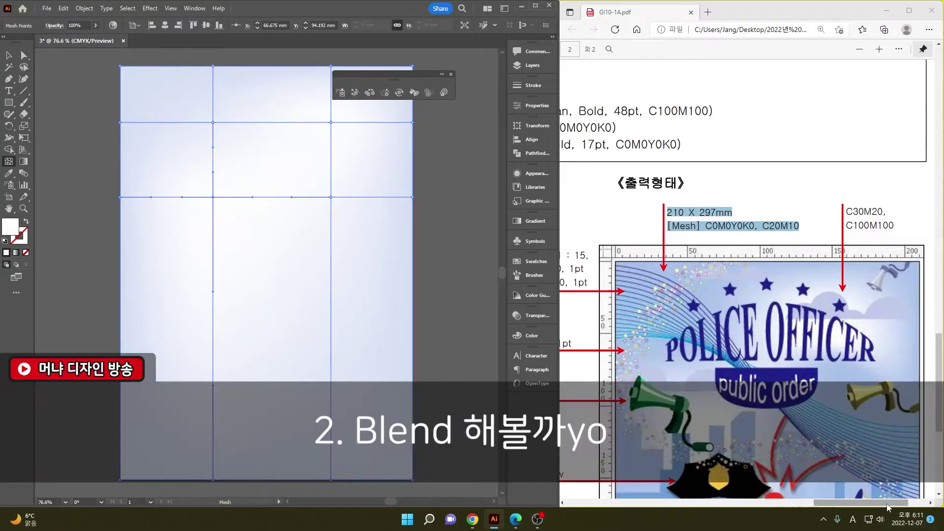
Step: Scroll the PDF to the sample poster and ink two blue lines over its blend curves
drag(887, 503, 875, 505)
scroll(722, 252, down, 1)
ctrl+scroll(721, 252, down, 1)
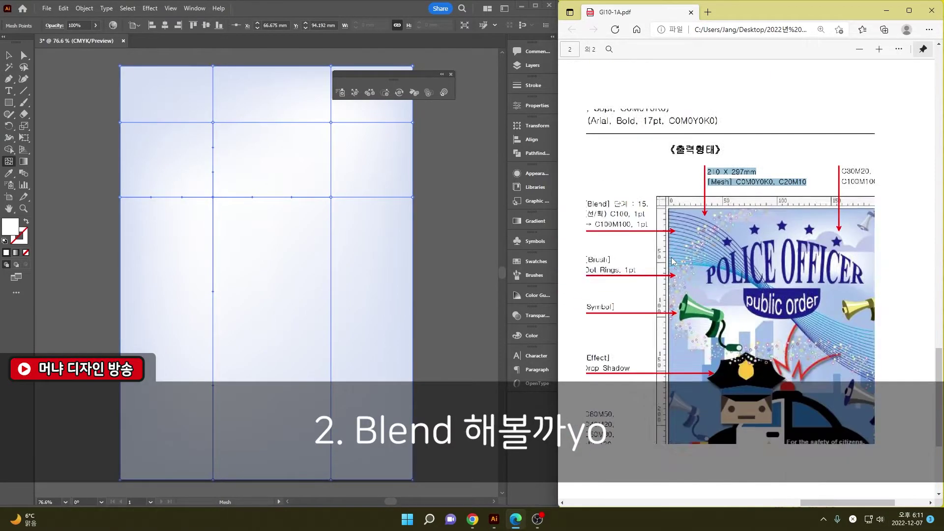
click(898, 49)
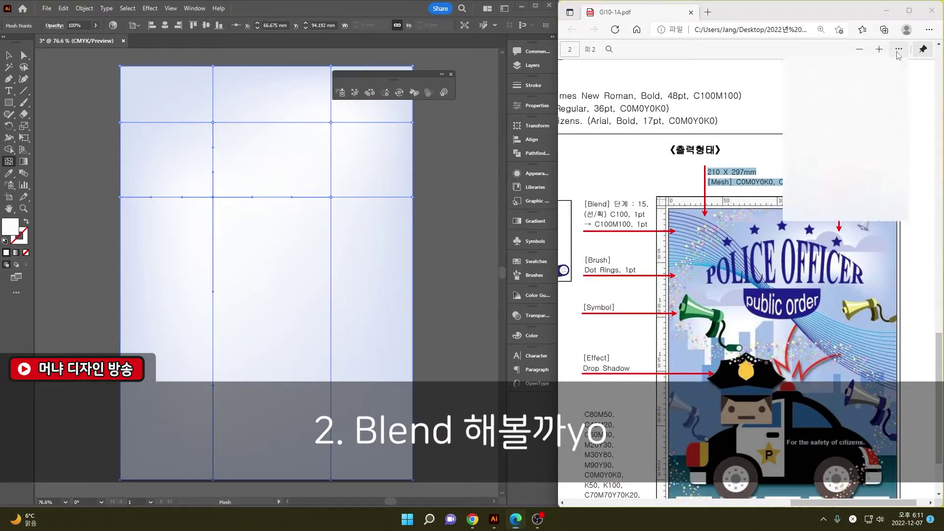
click(835, 131)
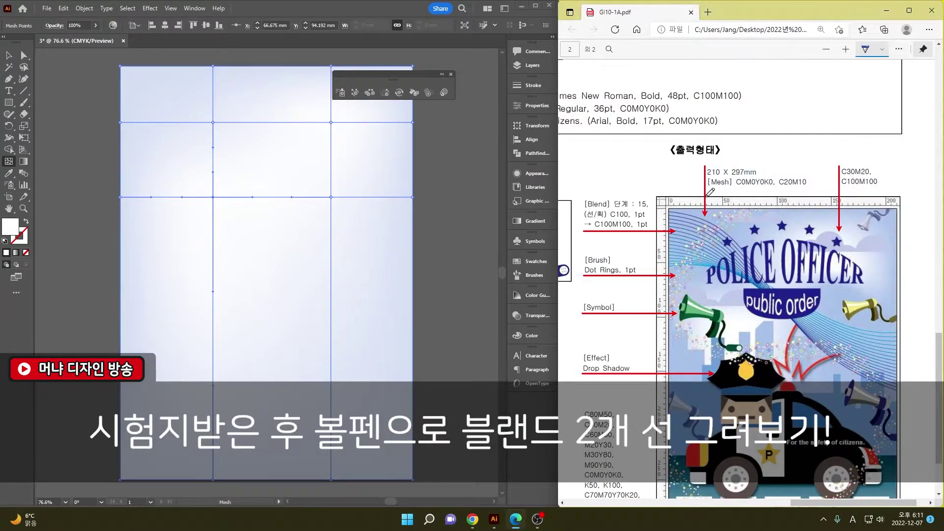
mouse_move(638, 205)
mouse_down()
mouse_move(868, 380)
mouse_move(928, 404)
mouse_up()
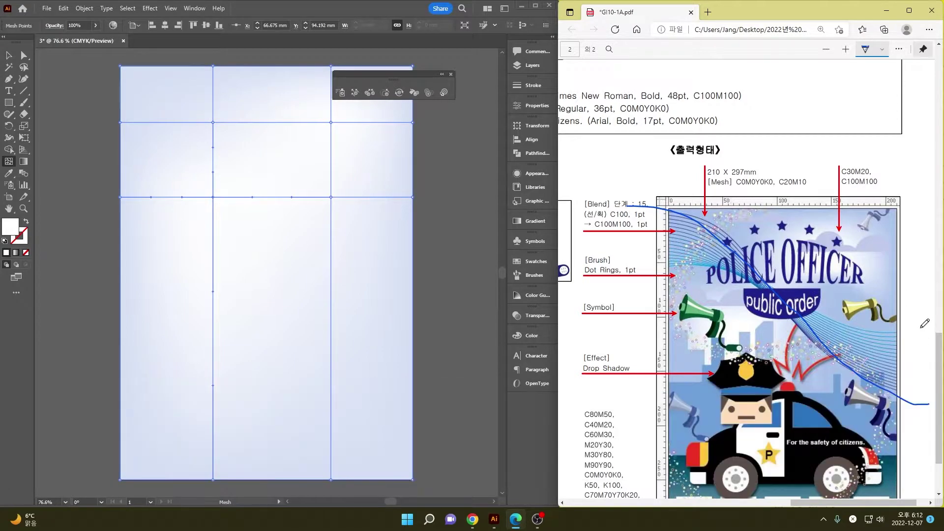
mouse_move(921, 325)
mouse_down()
mouse_move(797, 291)
mouse_move(607, 278)
mouse_up()
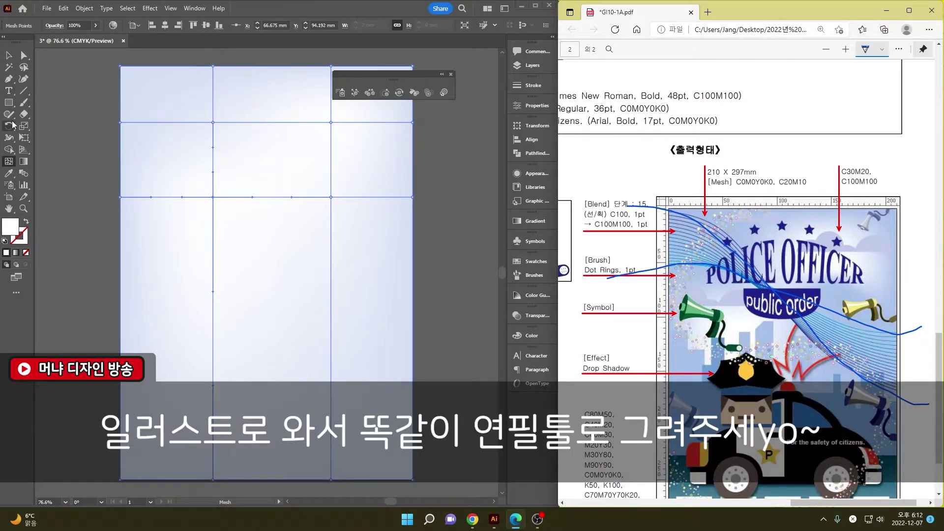
Step: Use the Pencil tool to draw a long diagonal curve and a wavy curve across the artboard
click(10, 116)
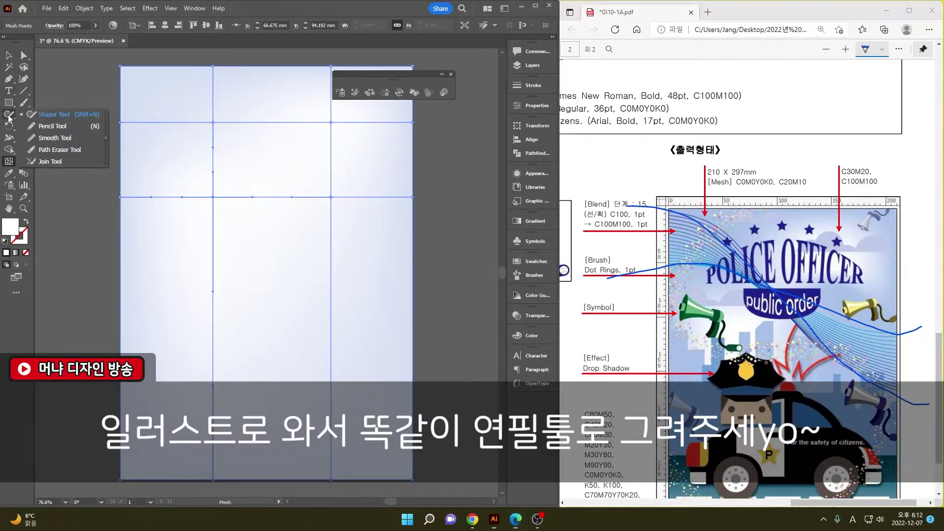
click(41, 136)
alt+scroll(186, 196, down, 1)
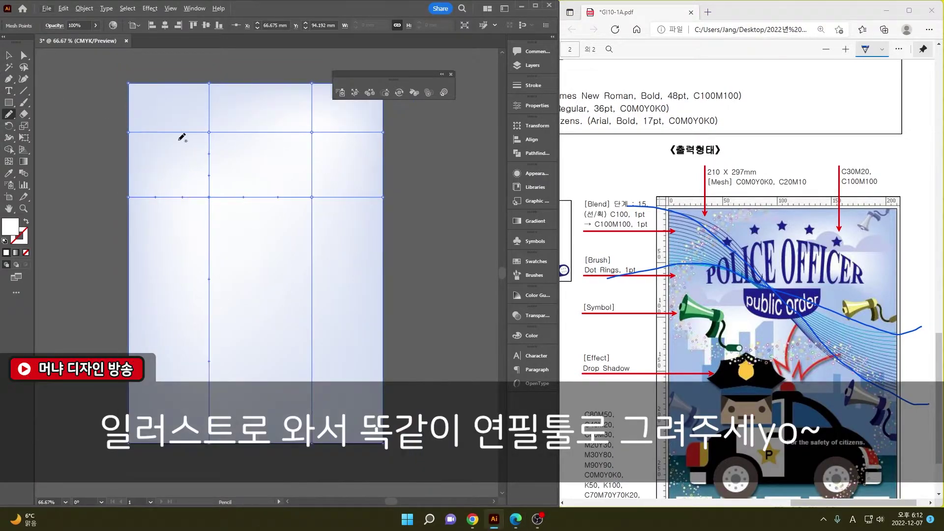
drag(110, 78, 273, 203)
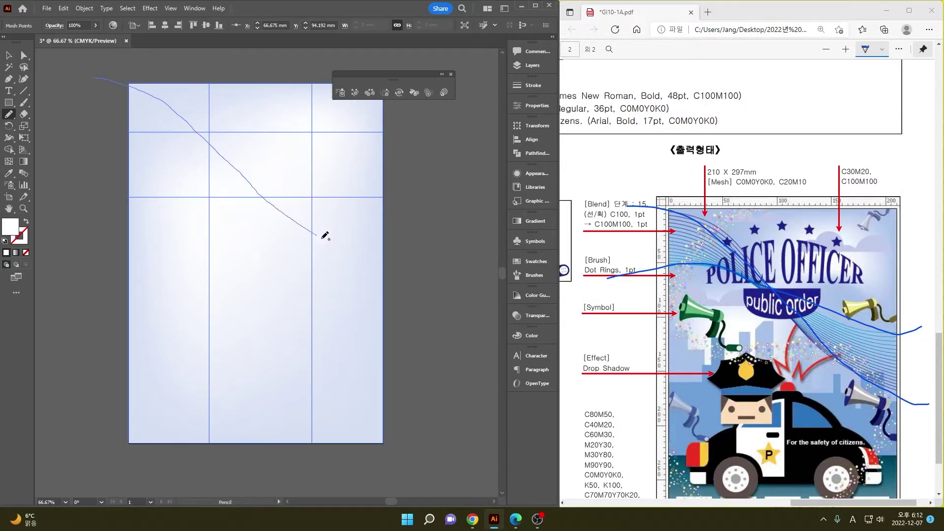
drag(273, 203, 459, 287)
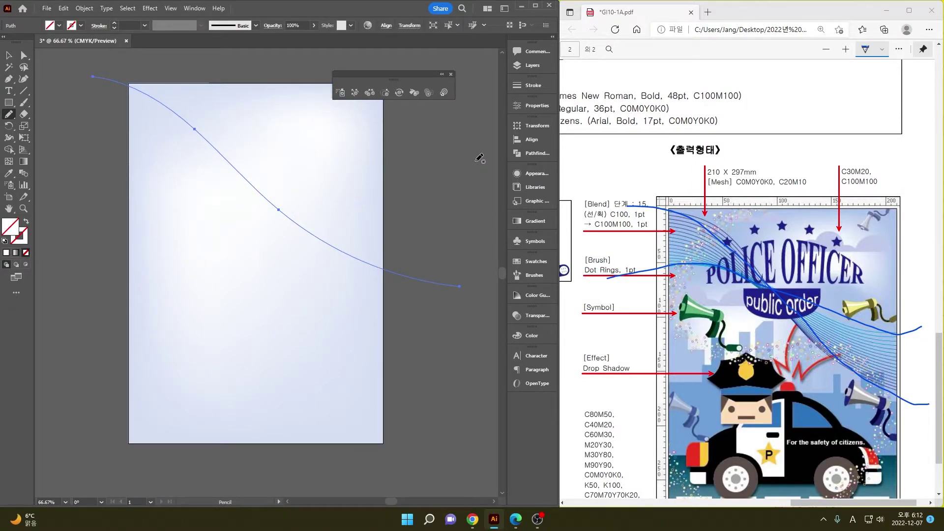
mouse_move(471, 149)
mouse_down()
mouse_move(348, 182)
mouse_move(172, 167)
mouse_move(84, 181)
mouse_up()
Step: Switch to the Selection tool and click the drawn curves to check them
click(8, 55)
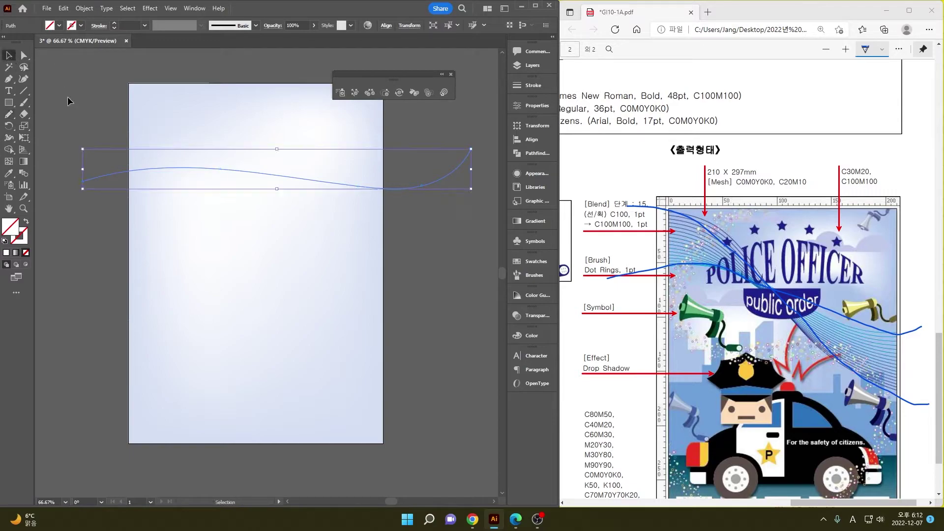
click(88, 219)
click(110, 203)
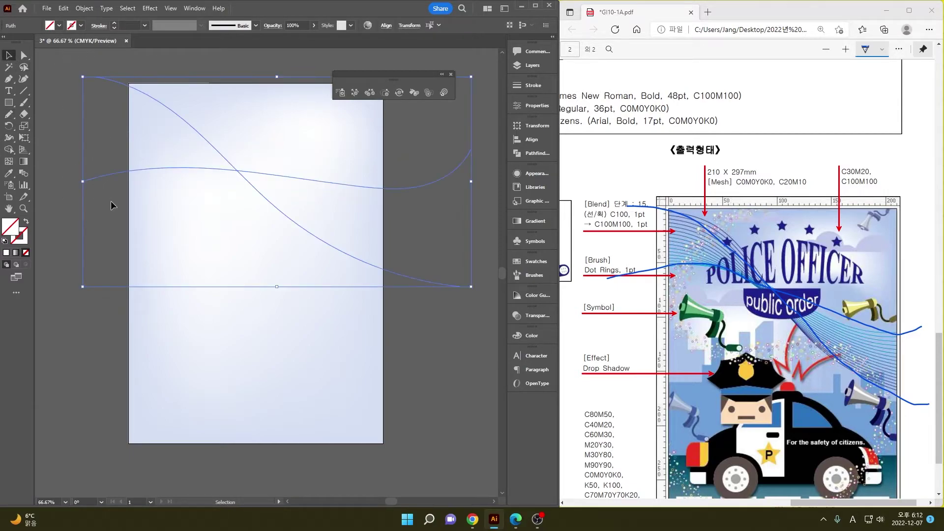
click(82, 124)
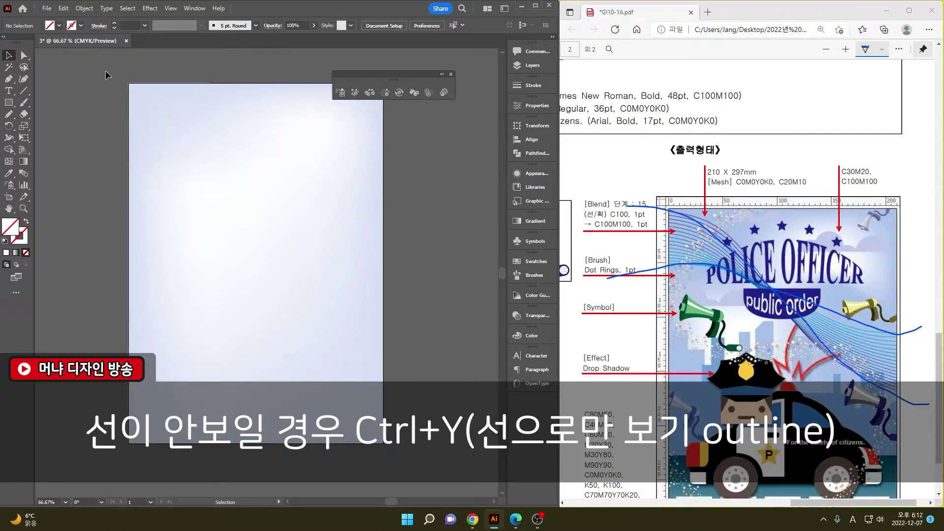
Step: Switch to Outline view and select each curve to inspect its stroke colour settings
key(ctrl+y)
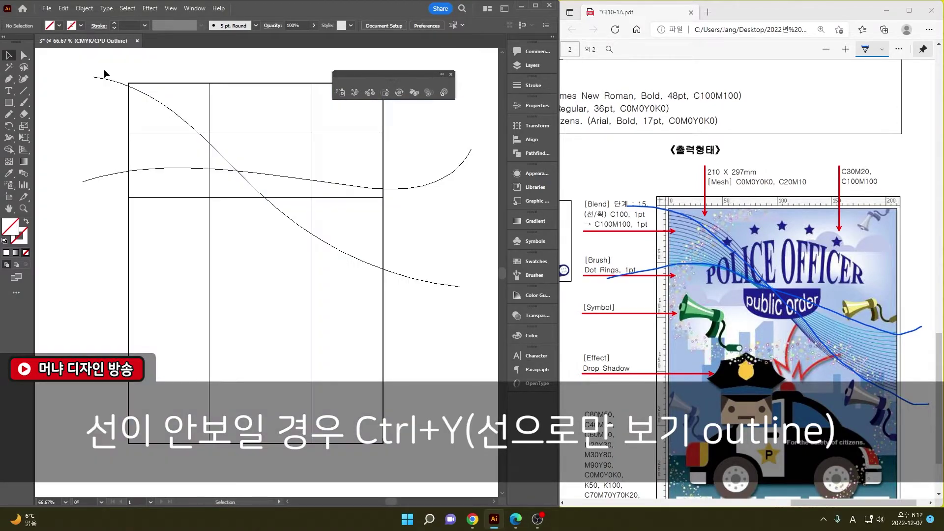
click(101, 79)
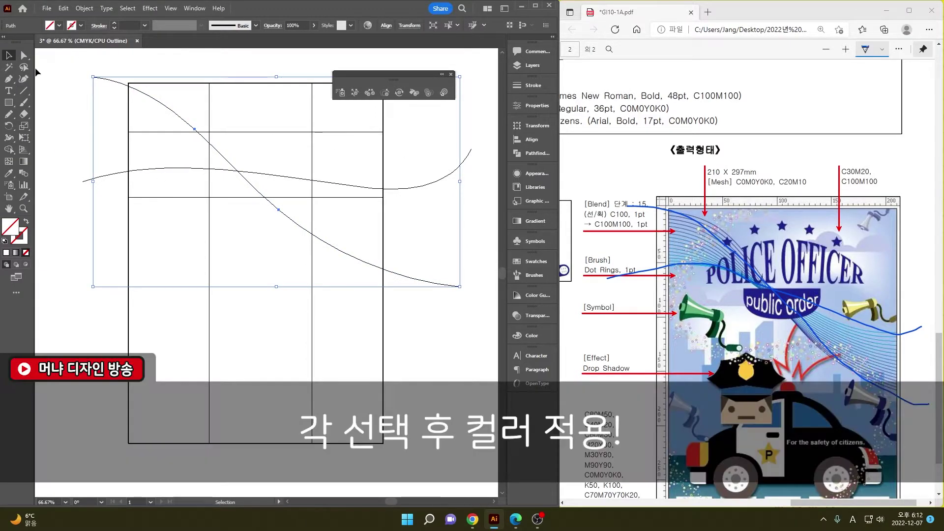
click(71, 27)
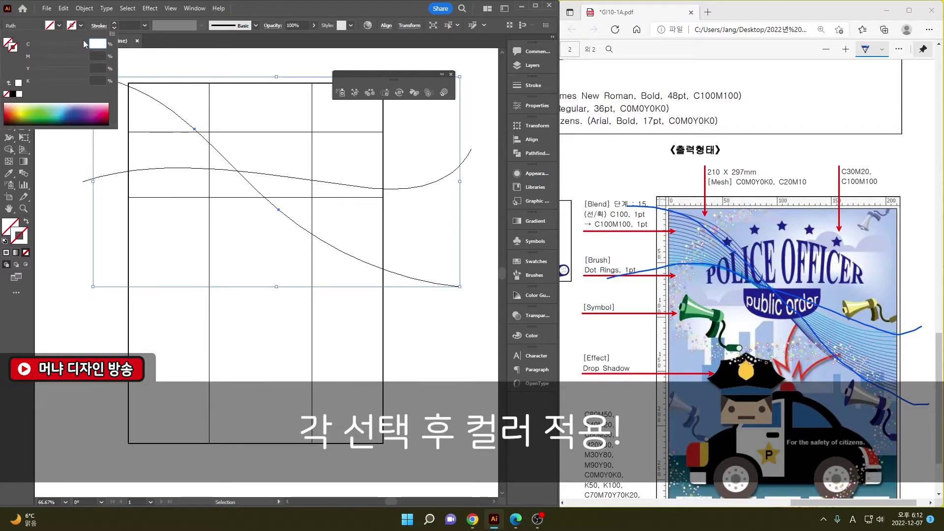
key(Escape)
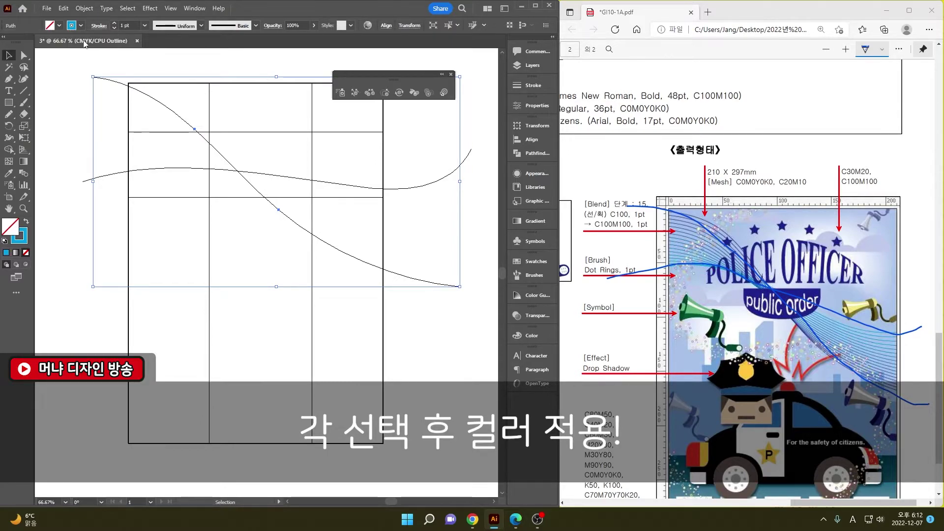
click(93, 134)
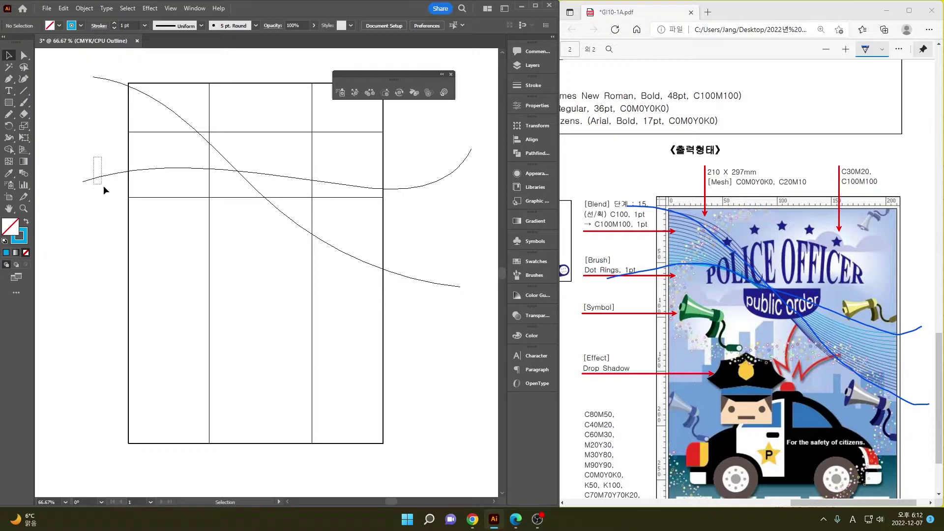
click(104, 176)
click(71, 26)
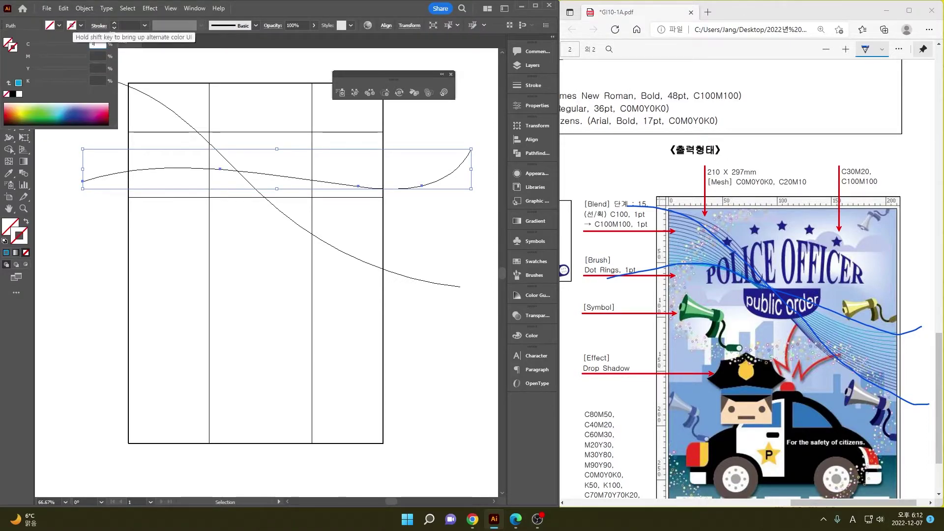
key(Escape)
Step: Give the diagonal curve a dark navy C100 M80 stroke and return to Preview
drag(88, 72, 108, 88)
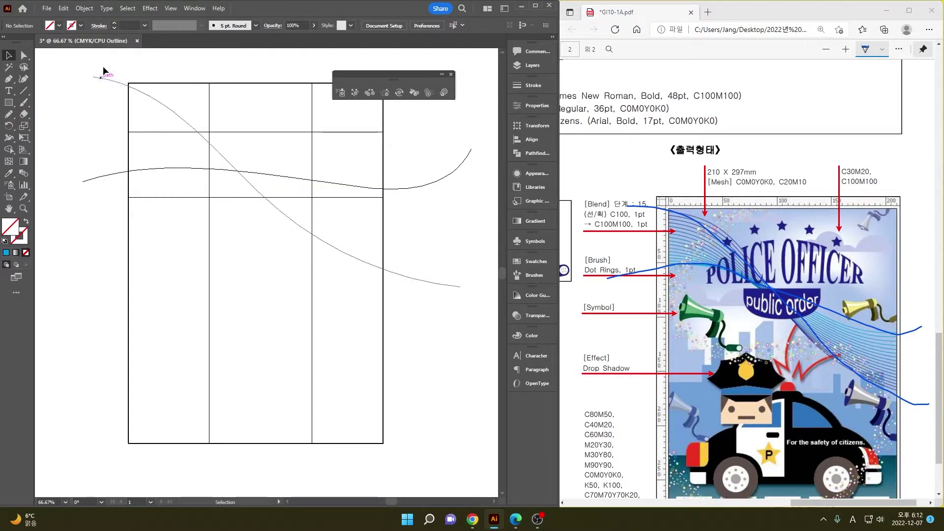
click(78, 27)
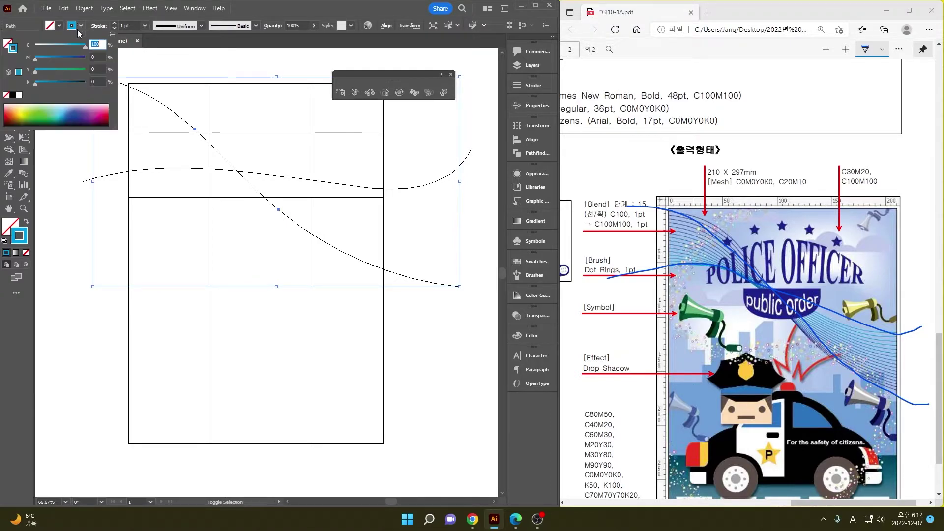
click(93, 57)
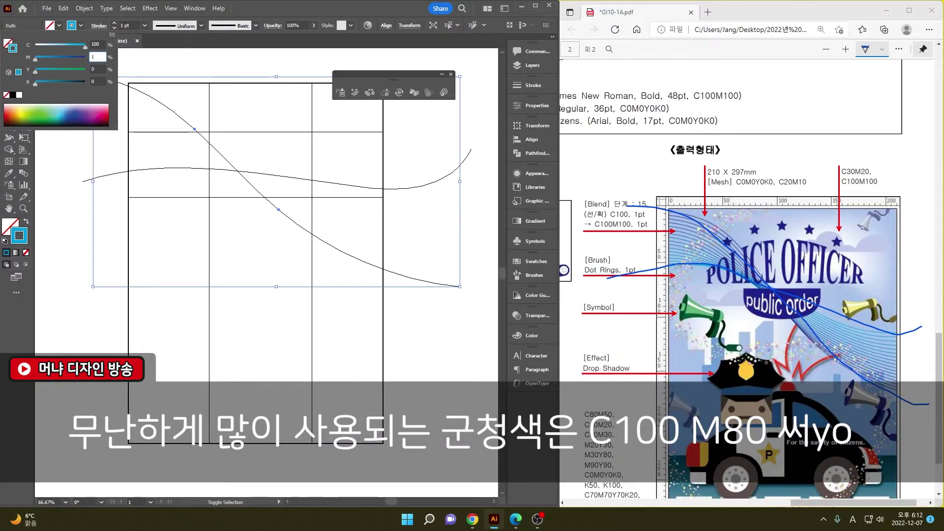
text(80)
key(Return)
click(91, 136)
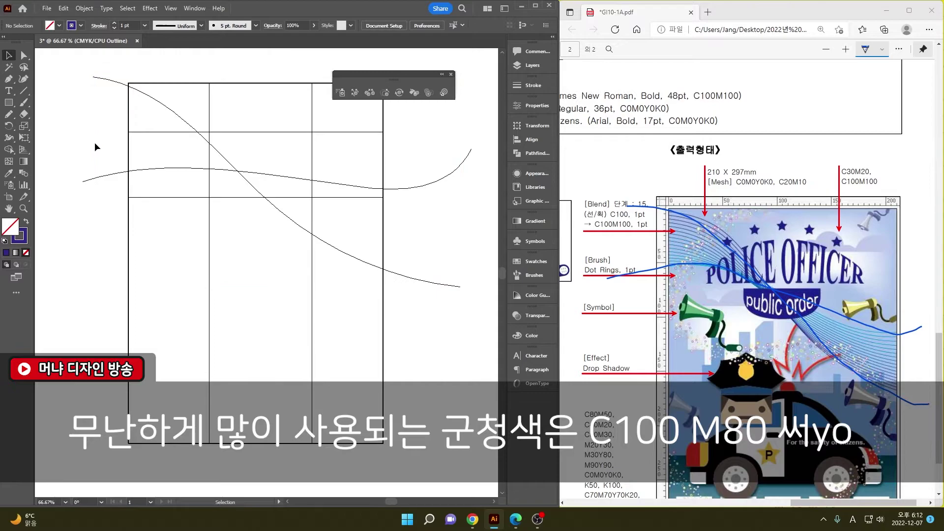
key(ctrl+y)
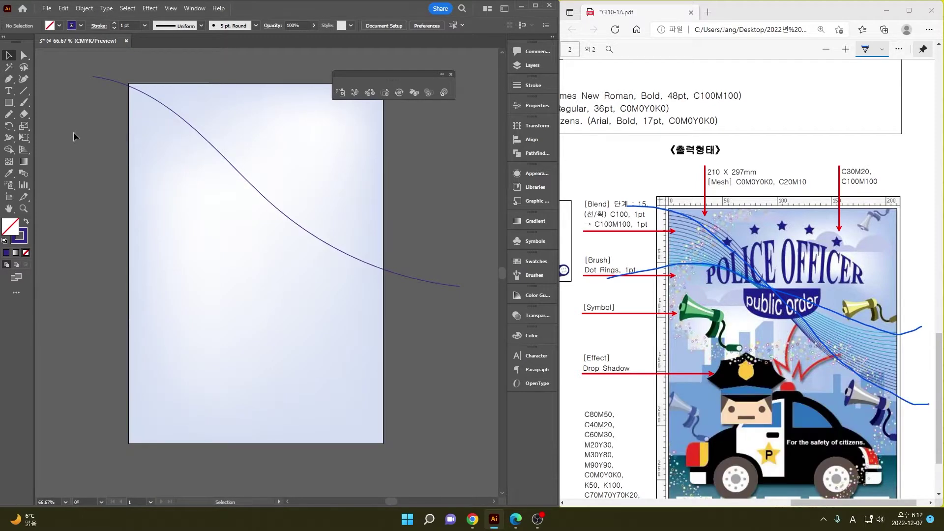
Step: Give the wavy curve a cyan 1 pt stroke and select both curves
drag(79, 169, 104, 215)
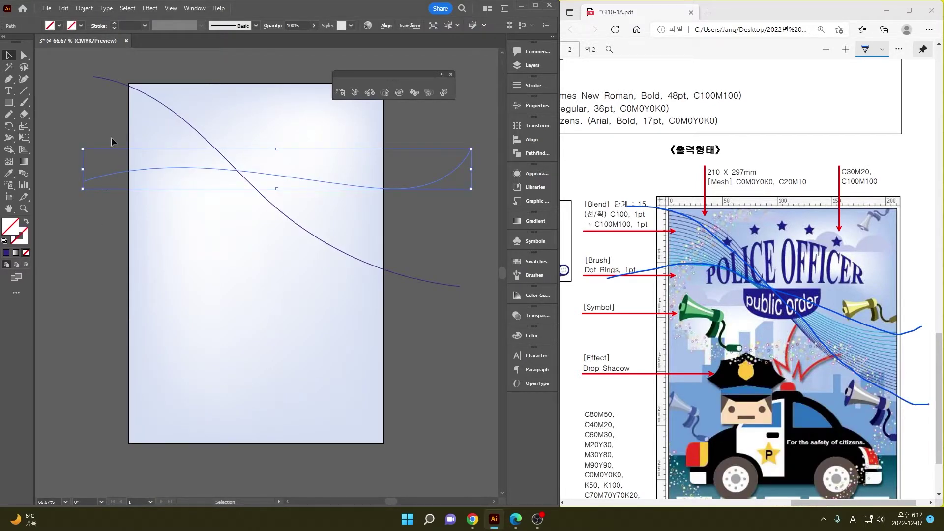
click(81, 26)
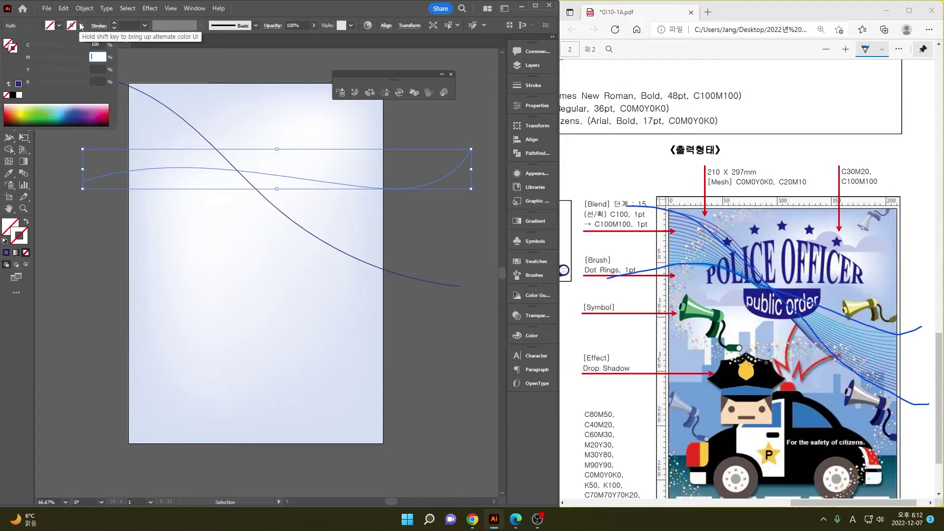
text(100)
key(Tab)
key(Return)
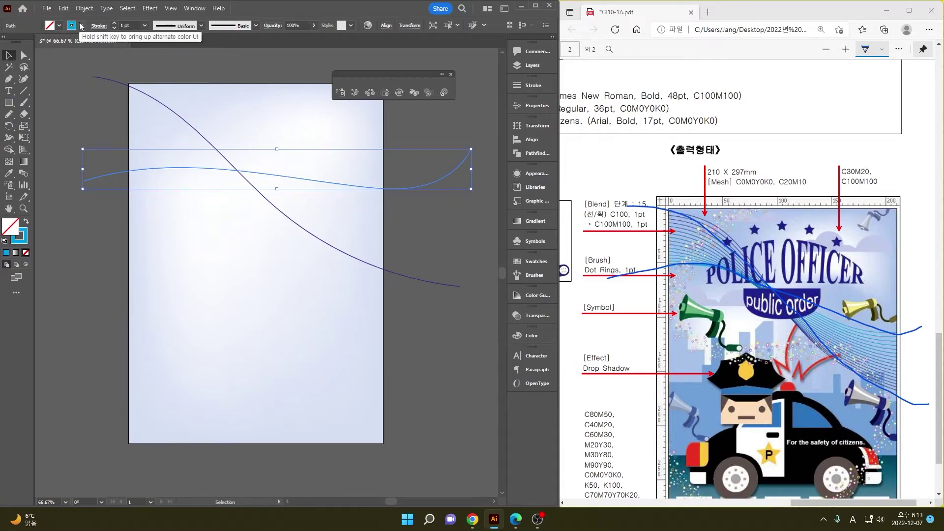
drag(90, 64, 111, 211)
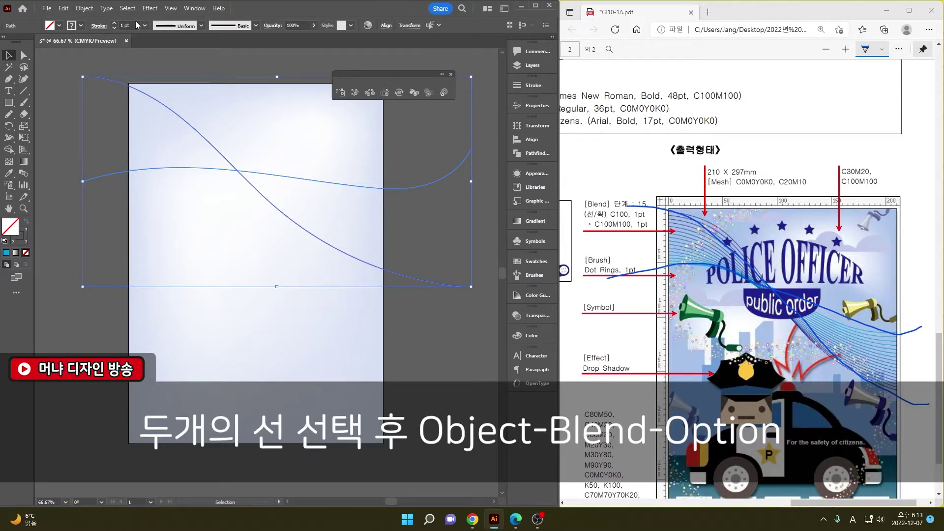
Step: Set the Blend Options spacing to Specified Steps with 15 steps
drag(647, 182, 654, 195)
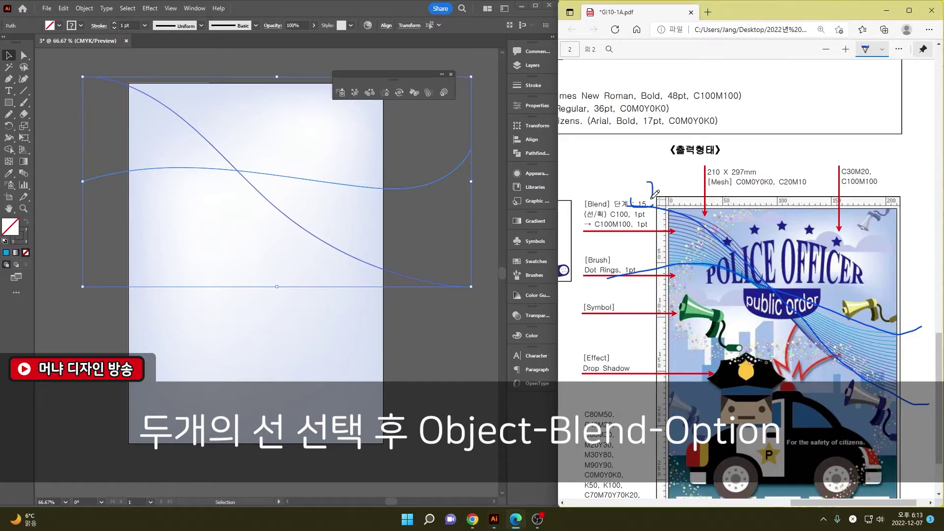
click(84, 8)
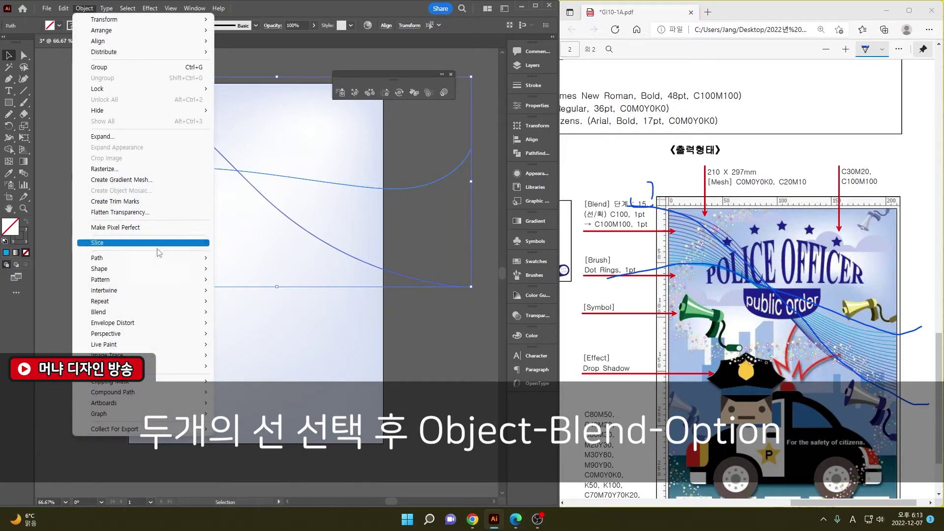
mouse_move(99, 311)
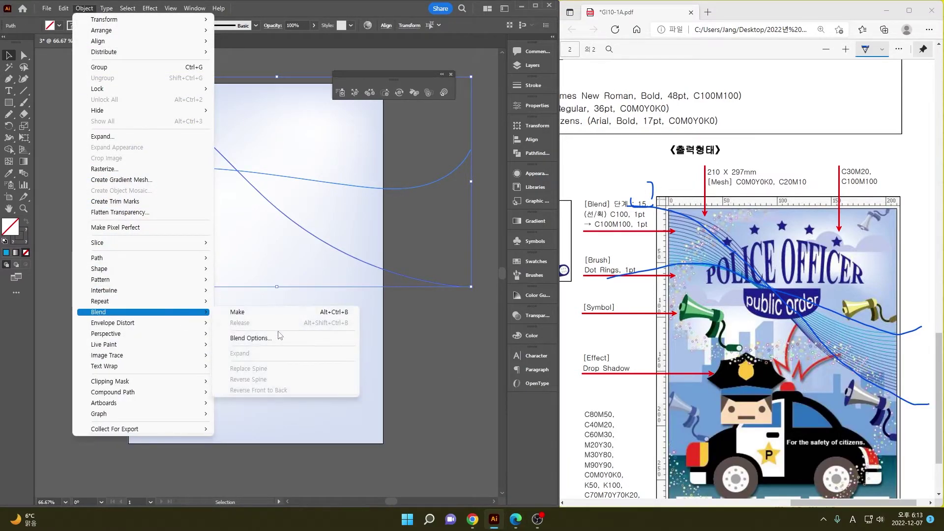
click(282, 338)
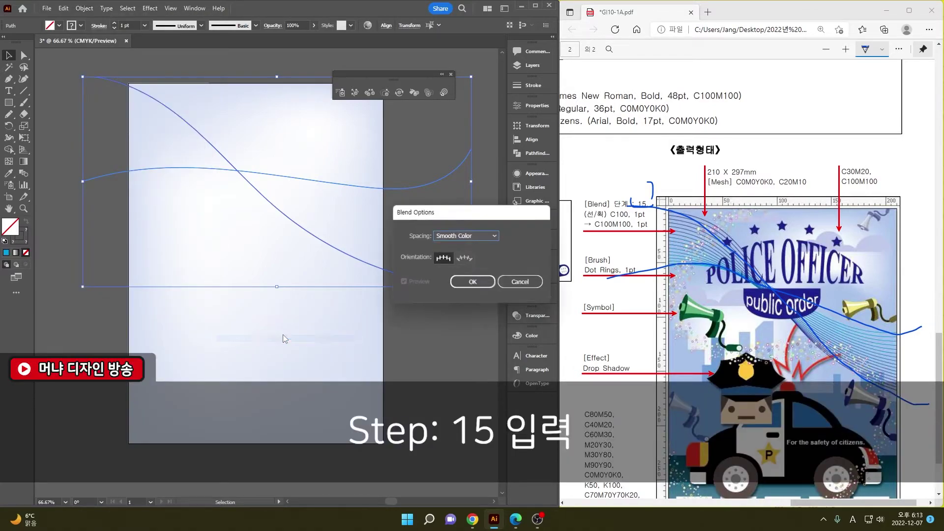
click(470, 234)
click(480, 256)
text(1)
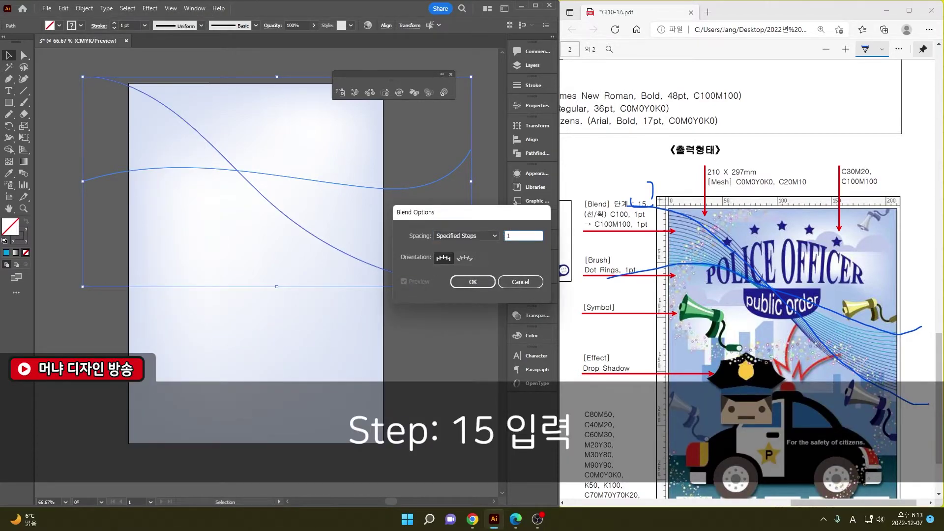
text(5)
key(Return)
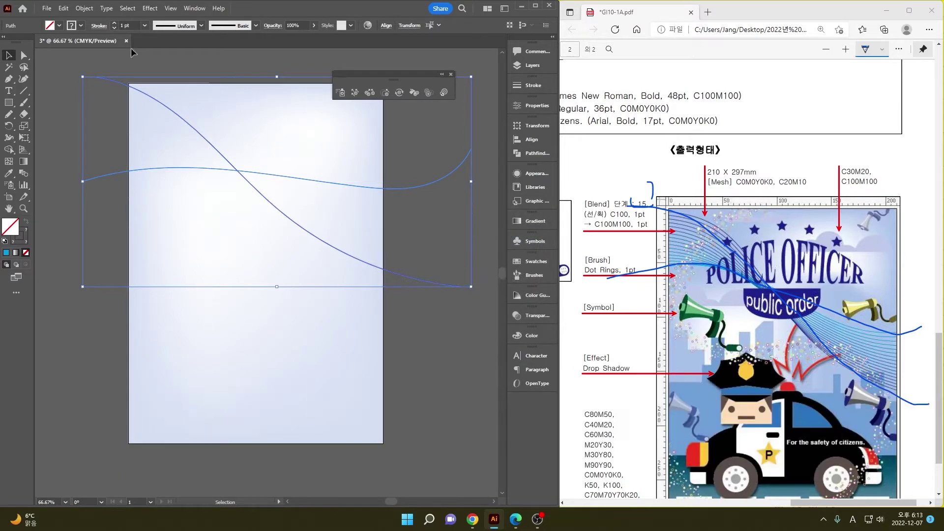
Step: Make the blend between the two curves and deselect it
click(84, 8)
mouse_move(98, 312)
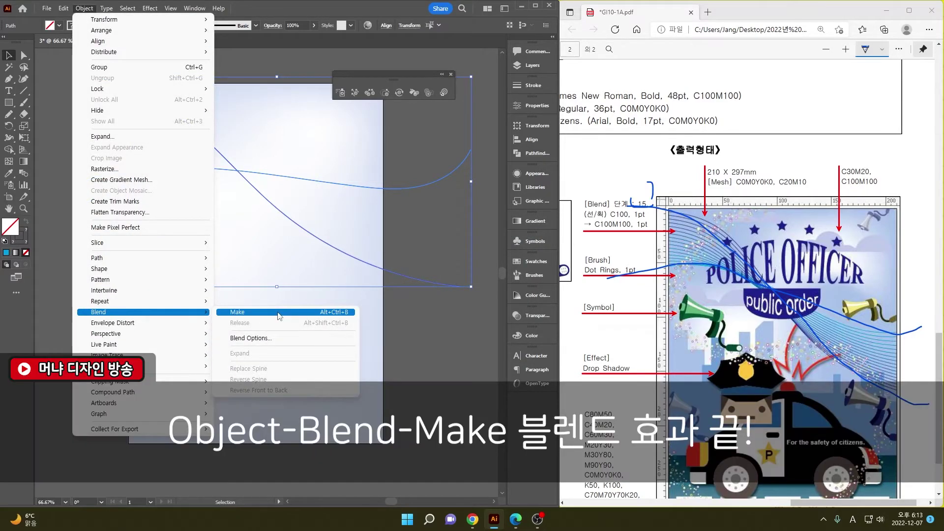
click(277, 312)
click(453, 364)
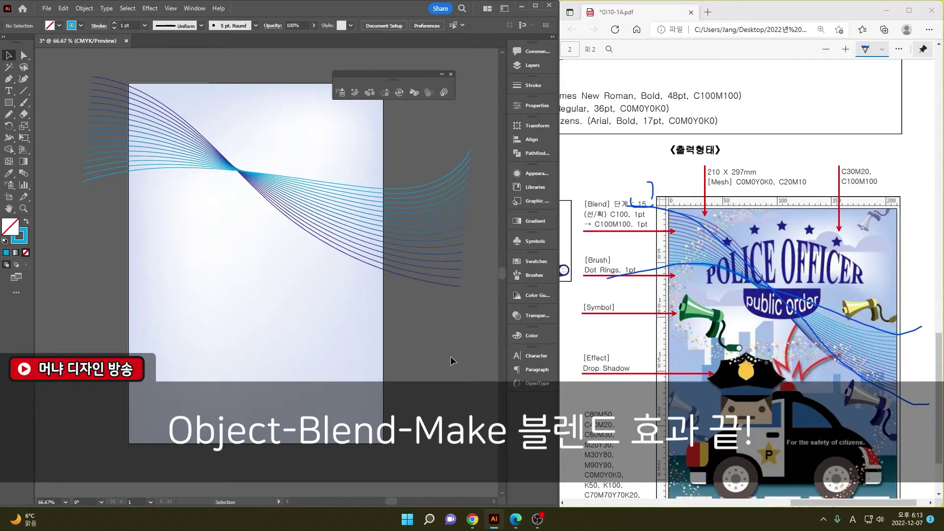
Step: Circle the Dot Rings 1 pt brush note in the PDF and review the task conditions
click(673, 282)
drag(659, 268, 653, 299)
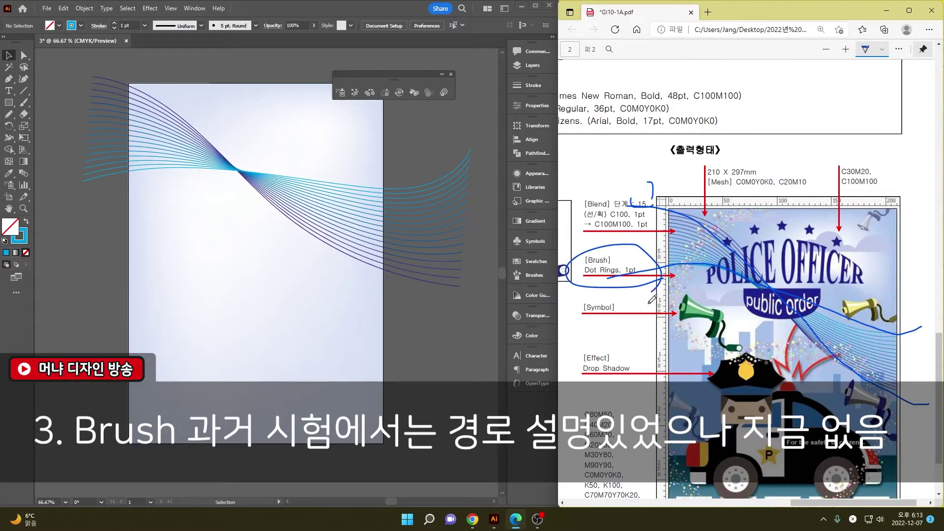
scroll(652, 299, up, 4)
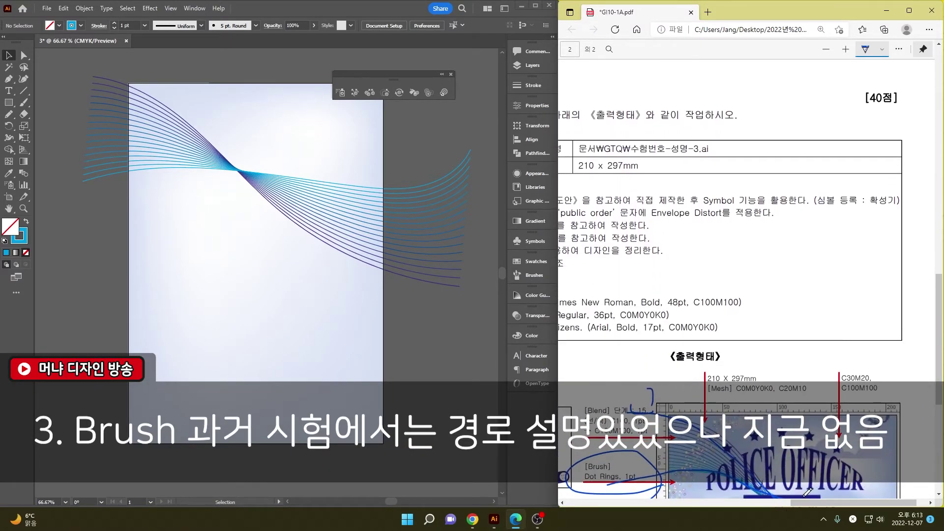
drag(807, 502, 769, 502)
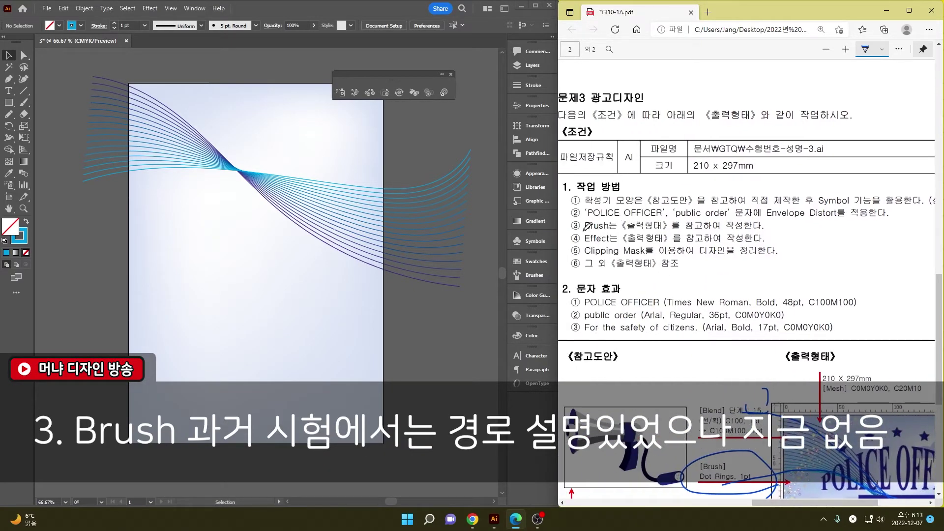
drag(584, 230, 770, 229)
scroll(796, 471, down, 5)
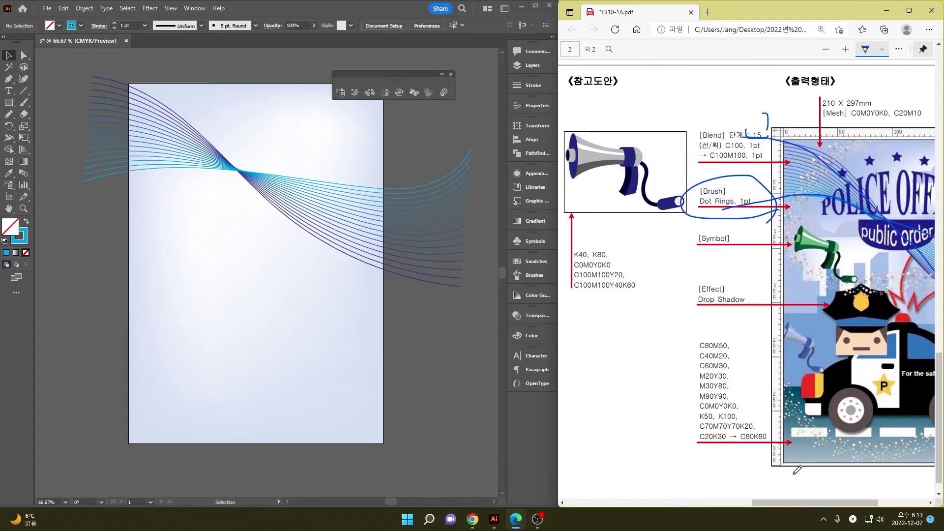
drag(811, 502, 852, 502)
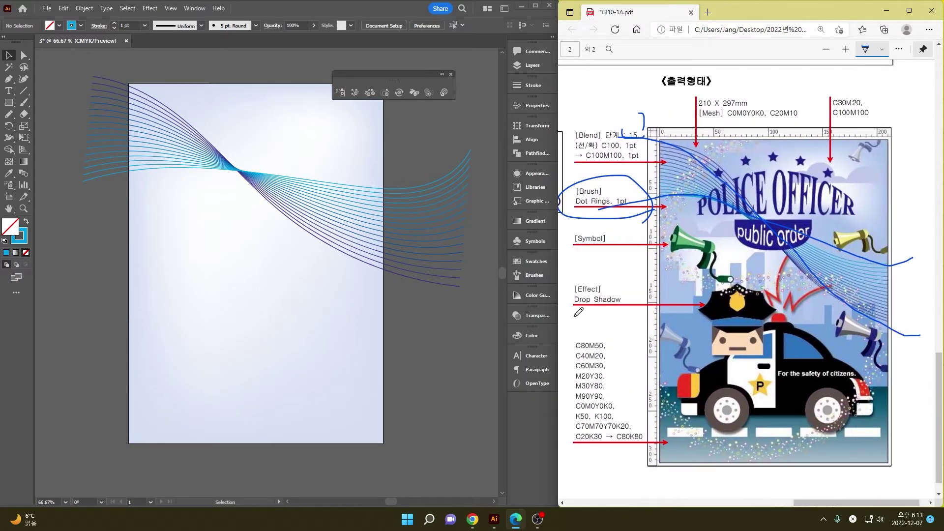
click(333, 150)
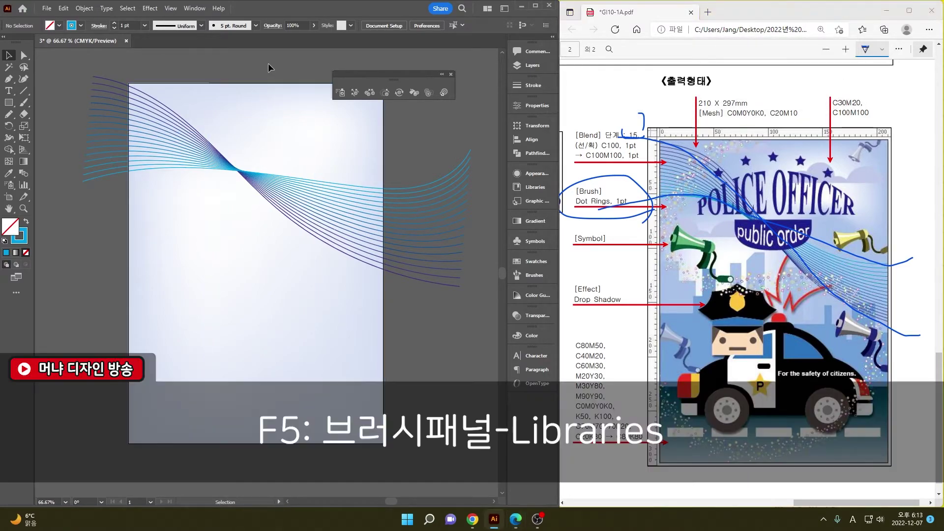
key(F5)
Step: Load the Dot Rings brush from the Decorative_Scatter library, then close the brush panels
mouse_move(406, 257)
mouse_down()
mouse_move(296, 151)
mouse_move(301, 123)
mouse_up()
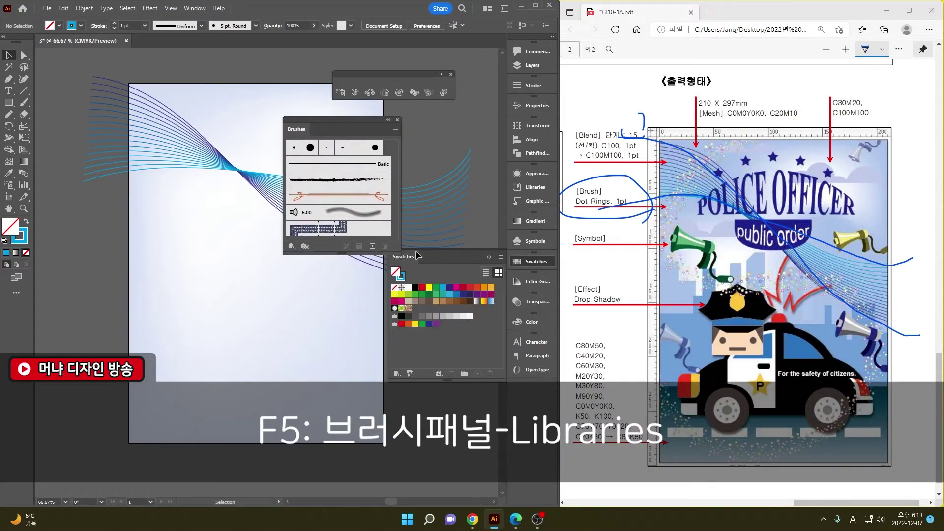
click(292, 247)
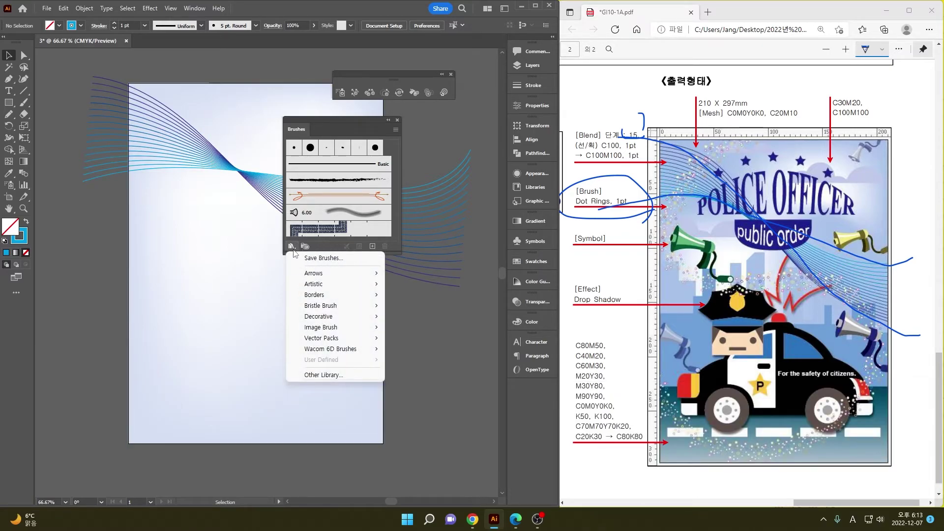
mouse_move(319, 317)
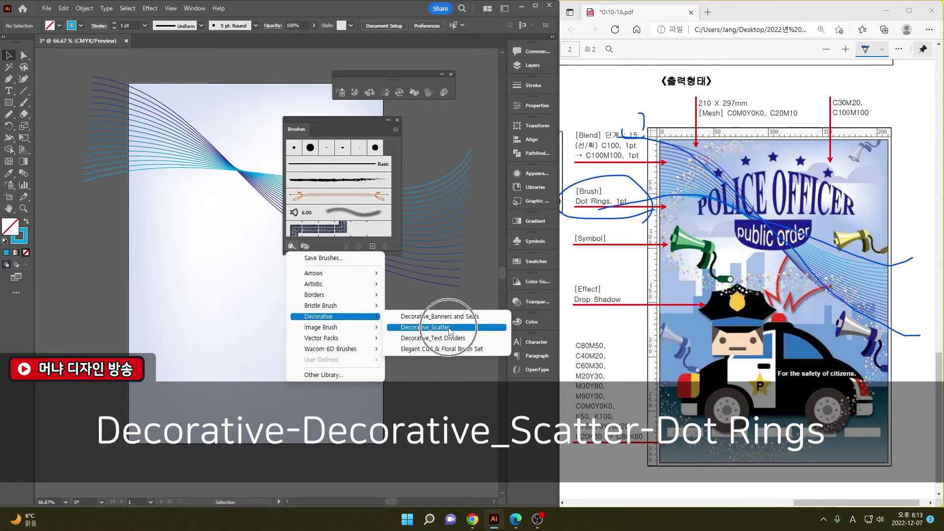
click(448, 328)
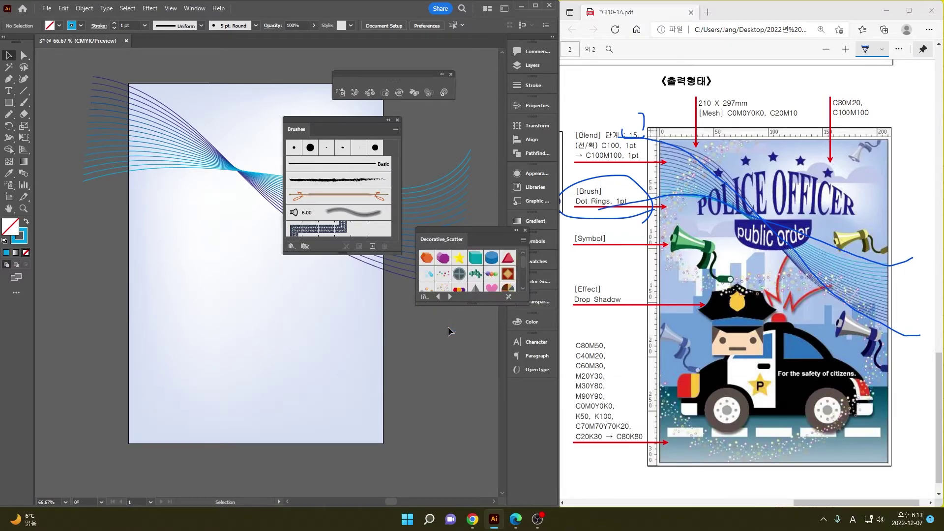
click(443, 289)
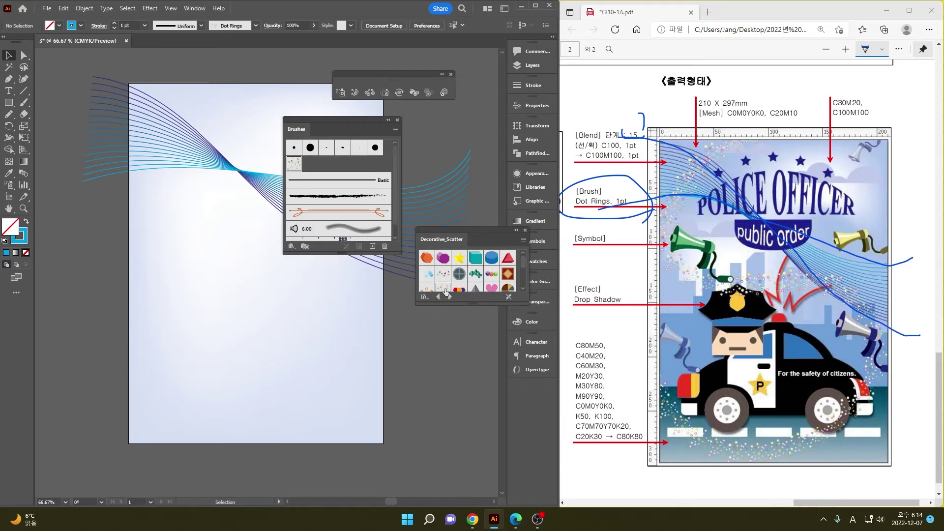
click(397, 120)
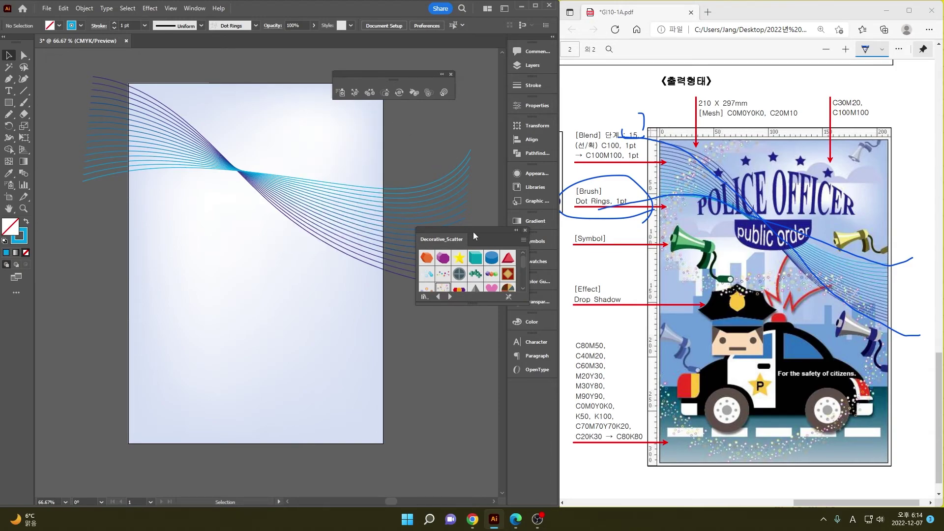
click(525, 229)
Step: Paint a long S-shaped Dot Rings brush stroke from the top down to the left page edge
click(24, 102)
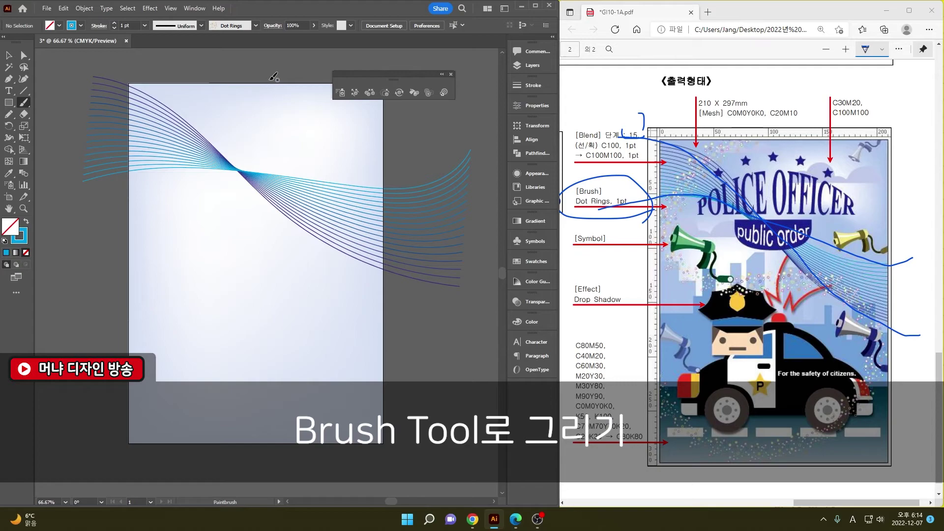
drag(244, 84, 153, 143)
drag(145, 193, 175, 221)
drag(341, 279, 354, 327)
drag(231, 406, 84, 308)
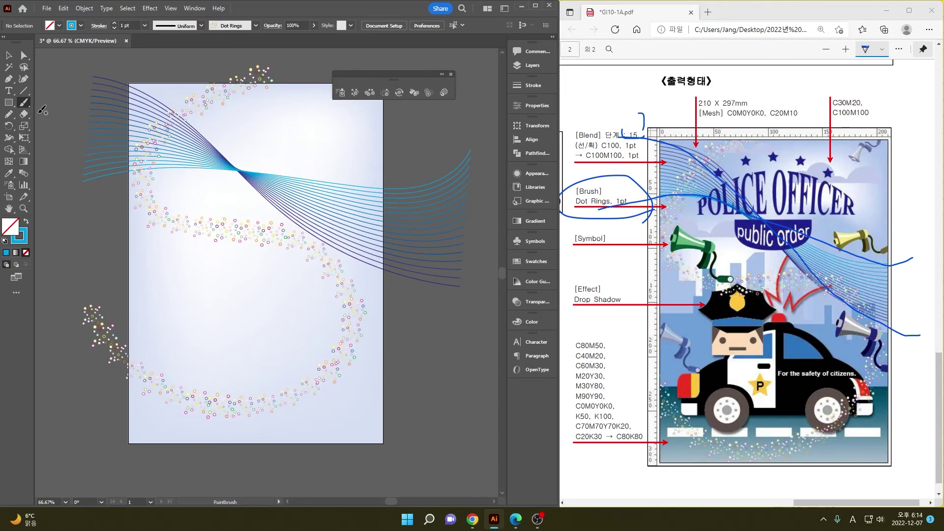
Step: Stretch the Dot Rings path slightly wider to the right and taller downward
click(8, 55)
click(381, 407)
click(353, 309)
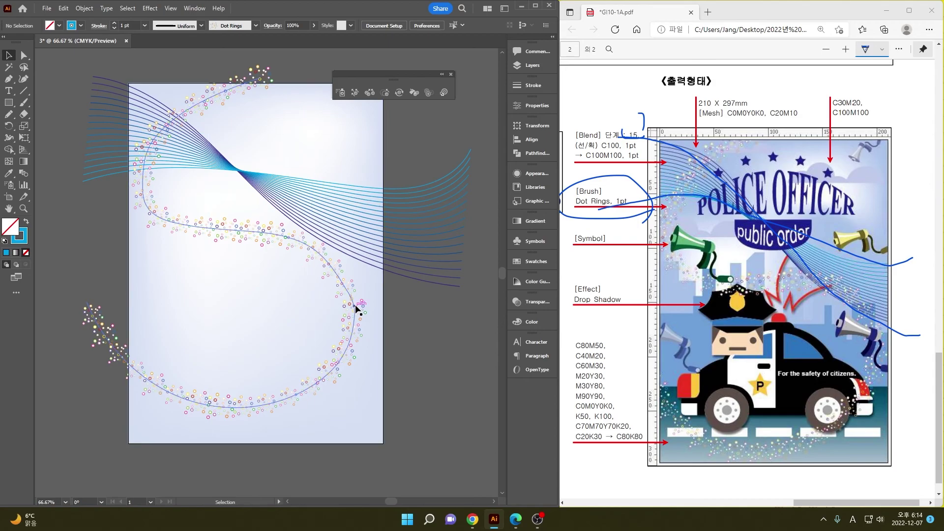
drag(365, 243, 377, 247)
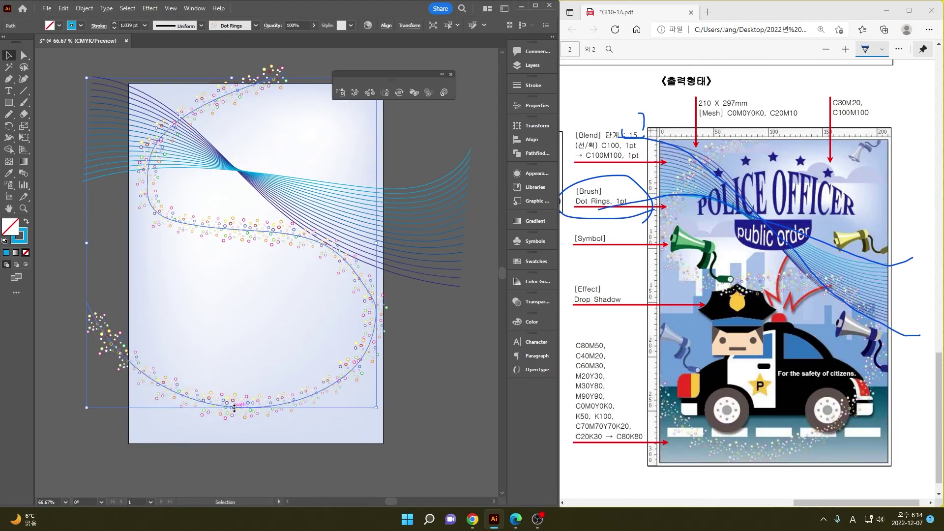
drag(234, 407, 234, 431)
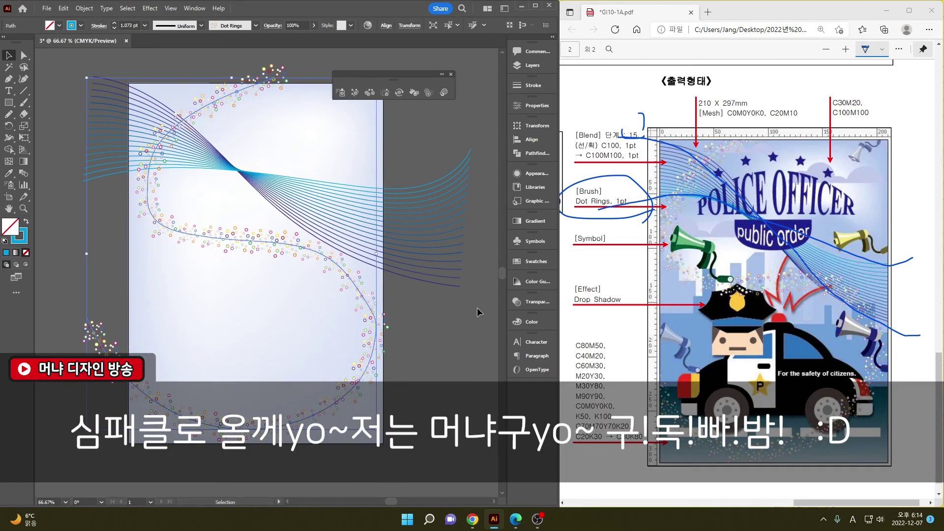
click(469, 316)
Step: Minimise the Illustrator and Edge PDF windows to reveal the Windows desktop
click(521, 6)
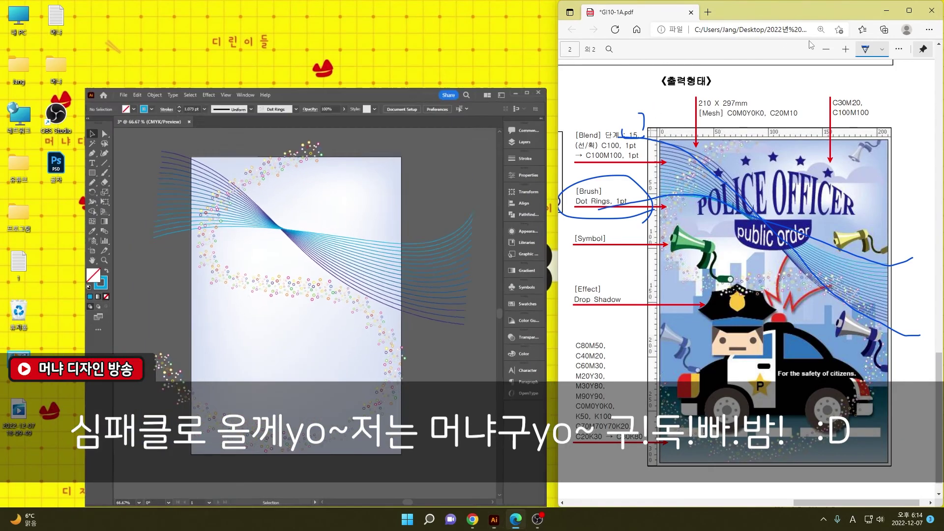
click(887, 11)
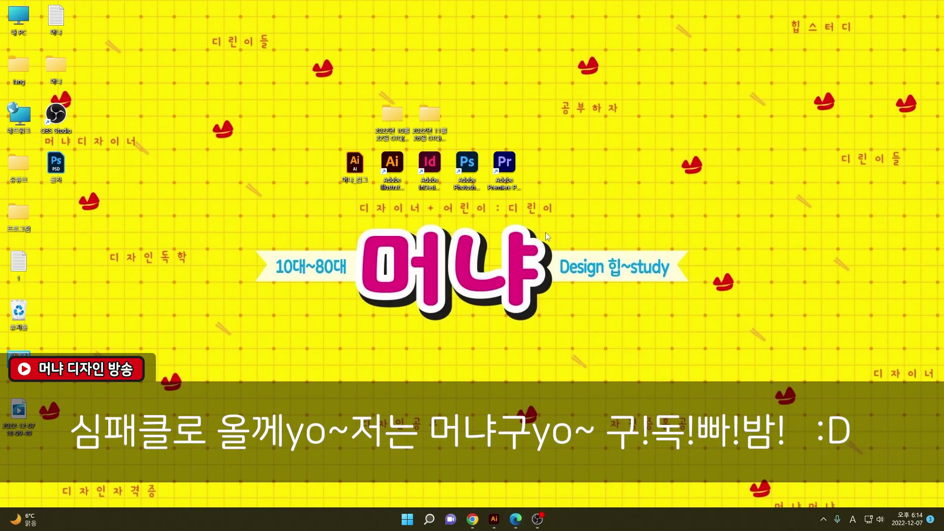